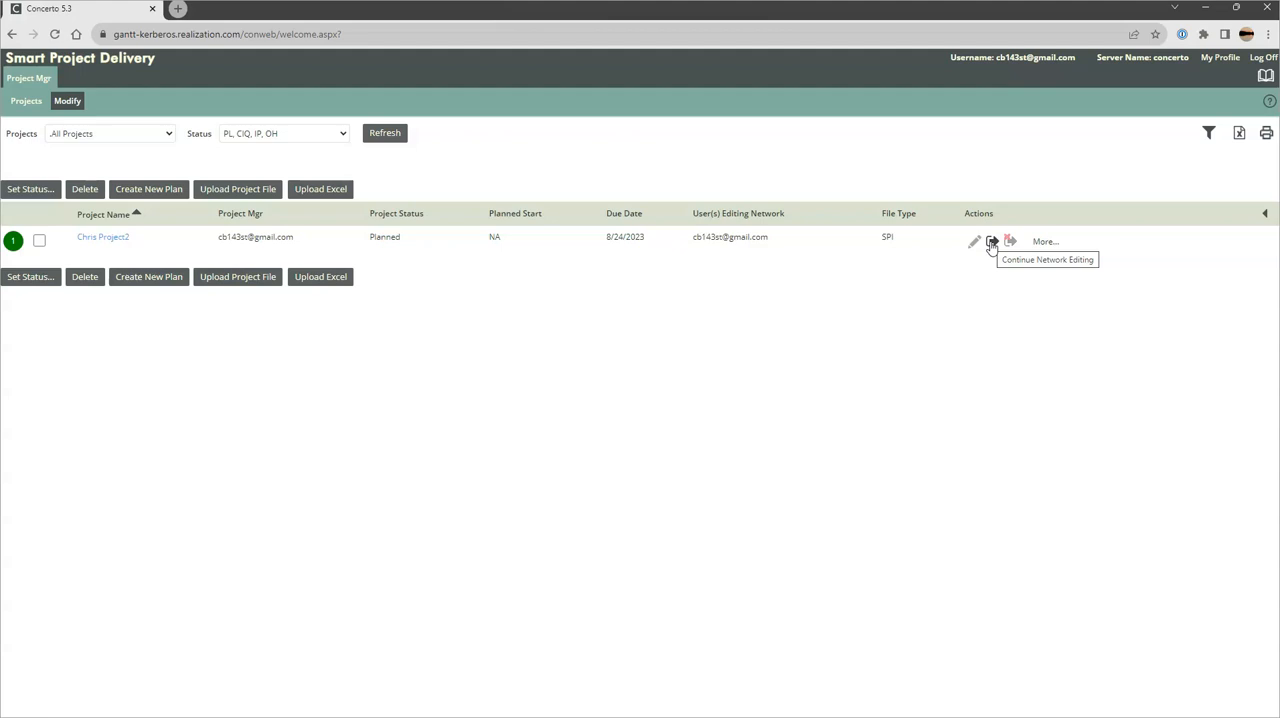
Continue network editing of the planned project and display its resource list below a slightly wider task table
{"action": "left_click", "coordinate": [991, 242]}
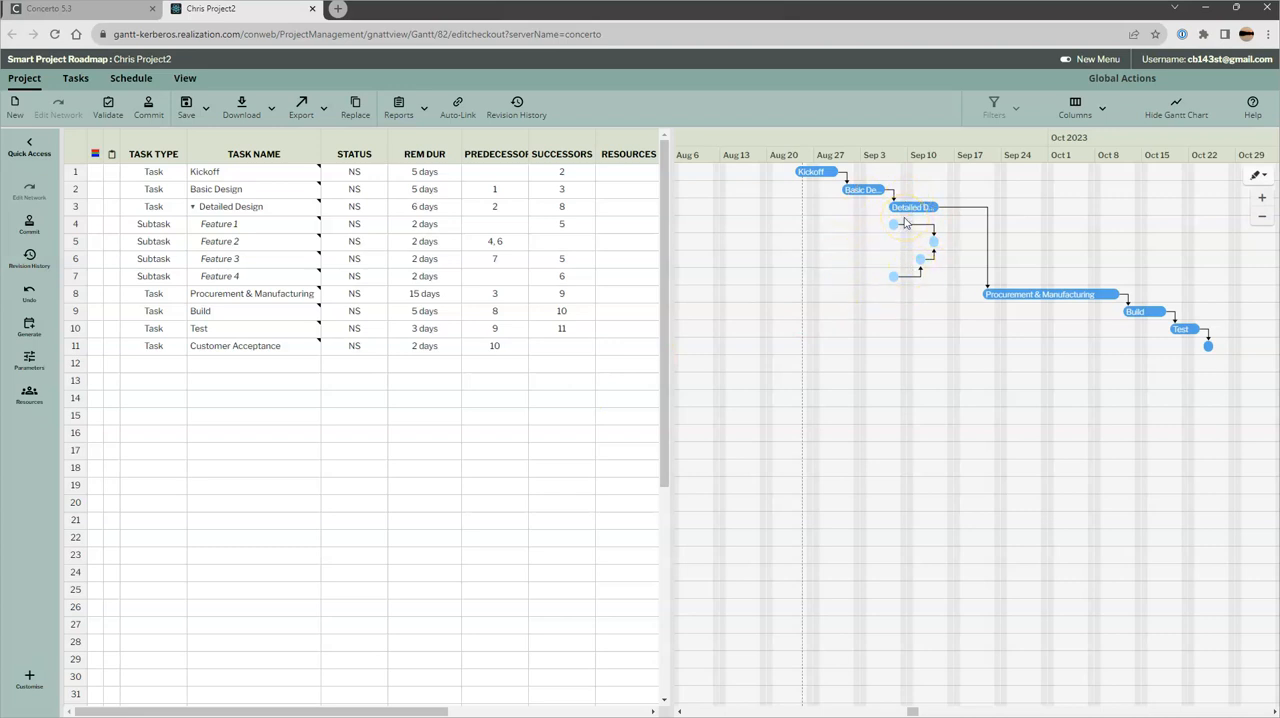
{"action": "left_click_drag", "start_coordinate": [674, 323], "coordinate": [848, 323]}
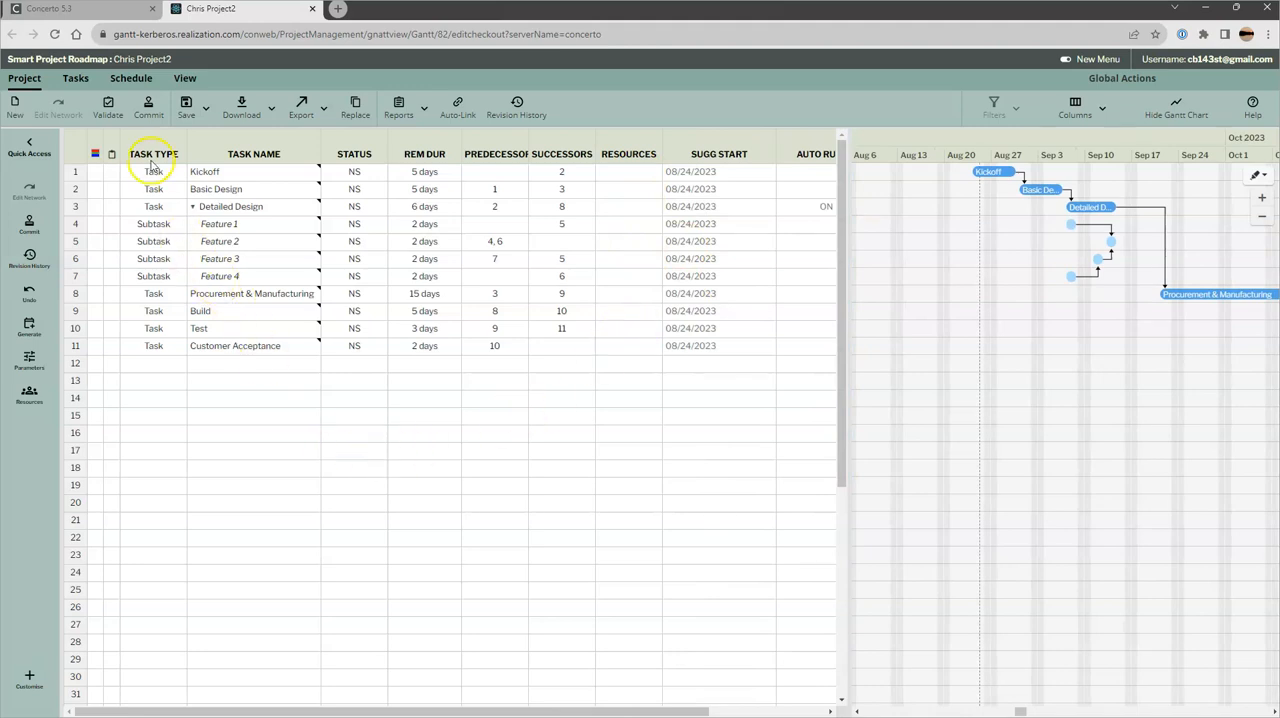
{"action": "left_click", "coordinate": [29, 395]}
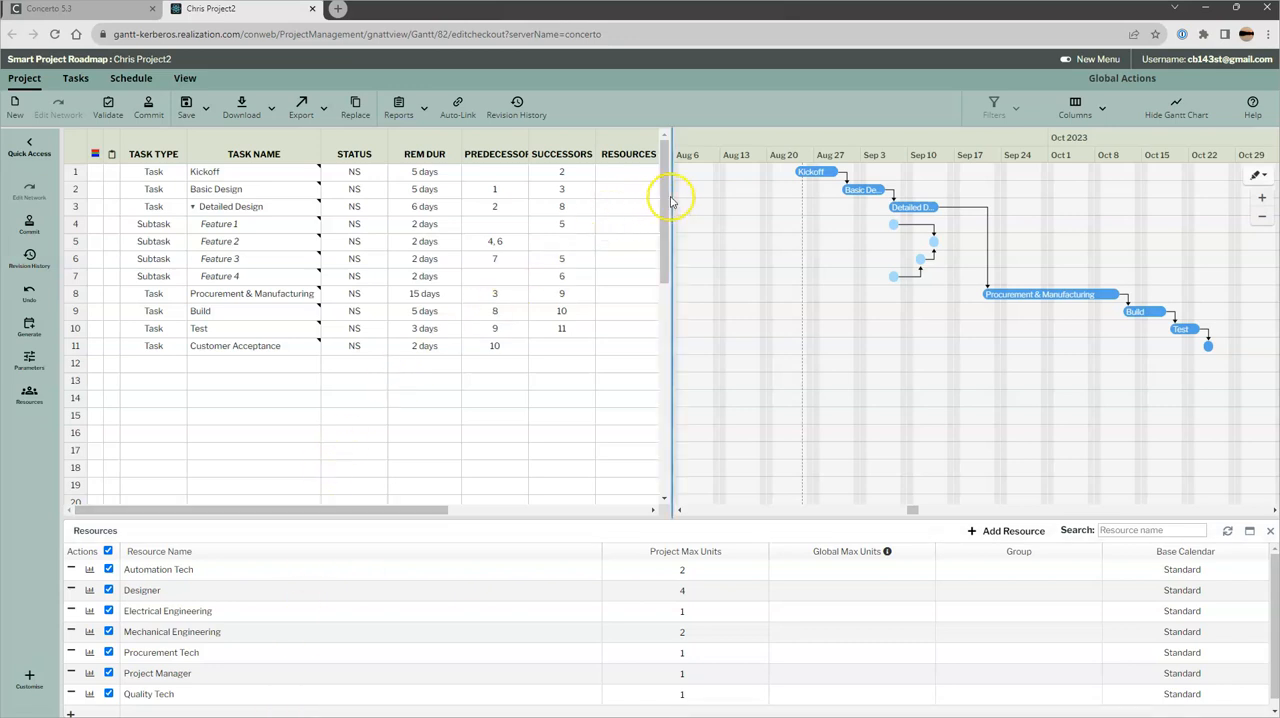
{"action": "left_click_drag", "start_coordinate": [671, 195], "coordinate": [706, 195]}
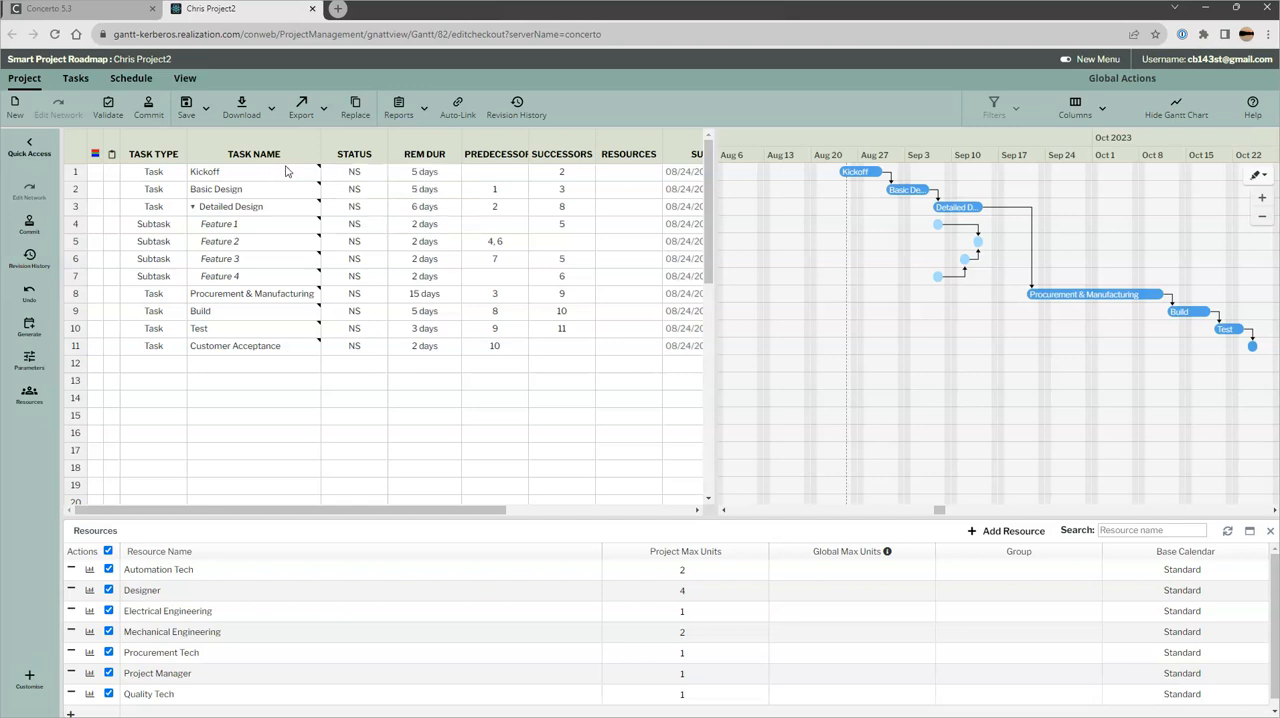
Assign 1 unit of Electrical Engineering and 2 units of Designer to the Feature 1 subtask
{"action": "left_click", "coordinate": [282, 226]}
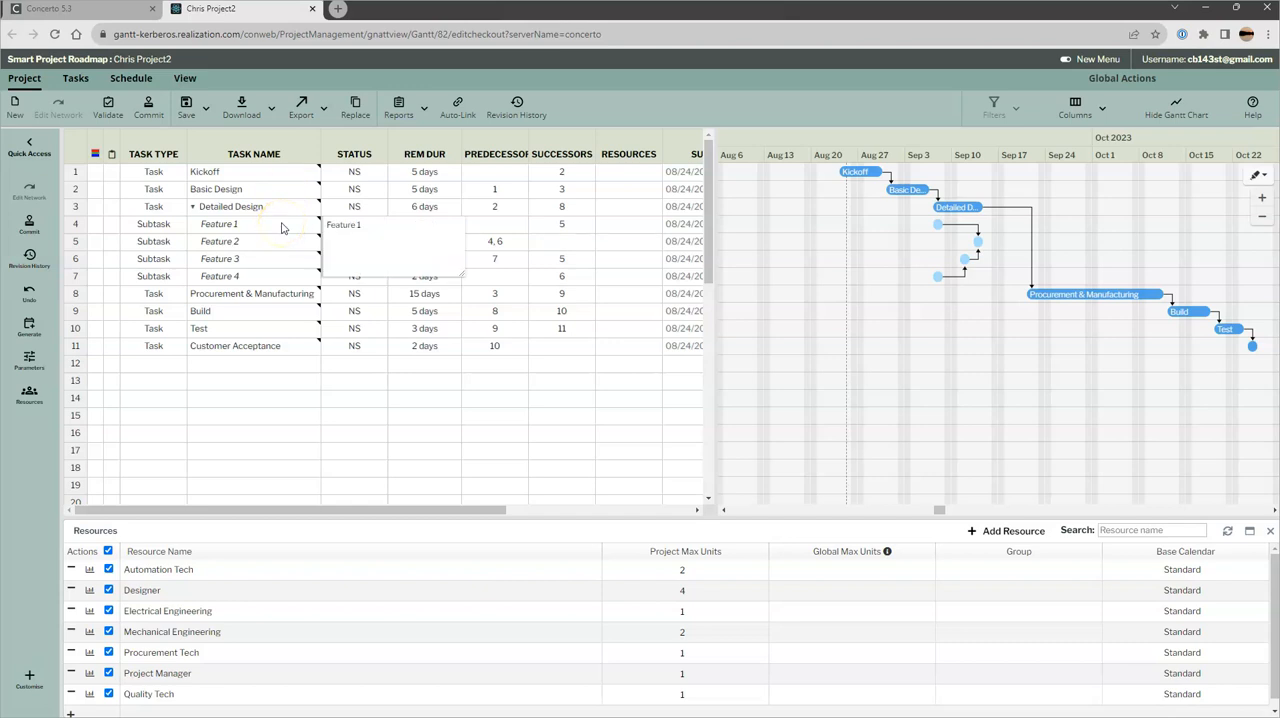
{"action": "left_click", "coordinate": [605, 229]}
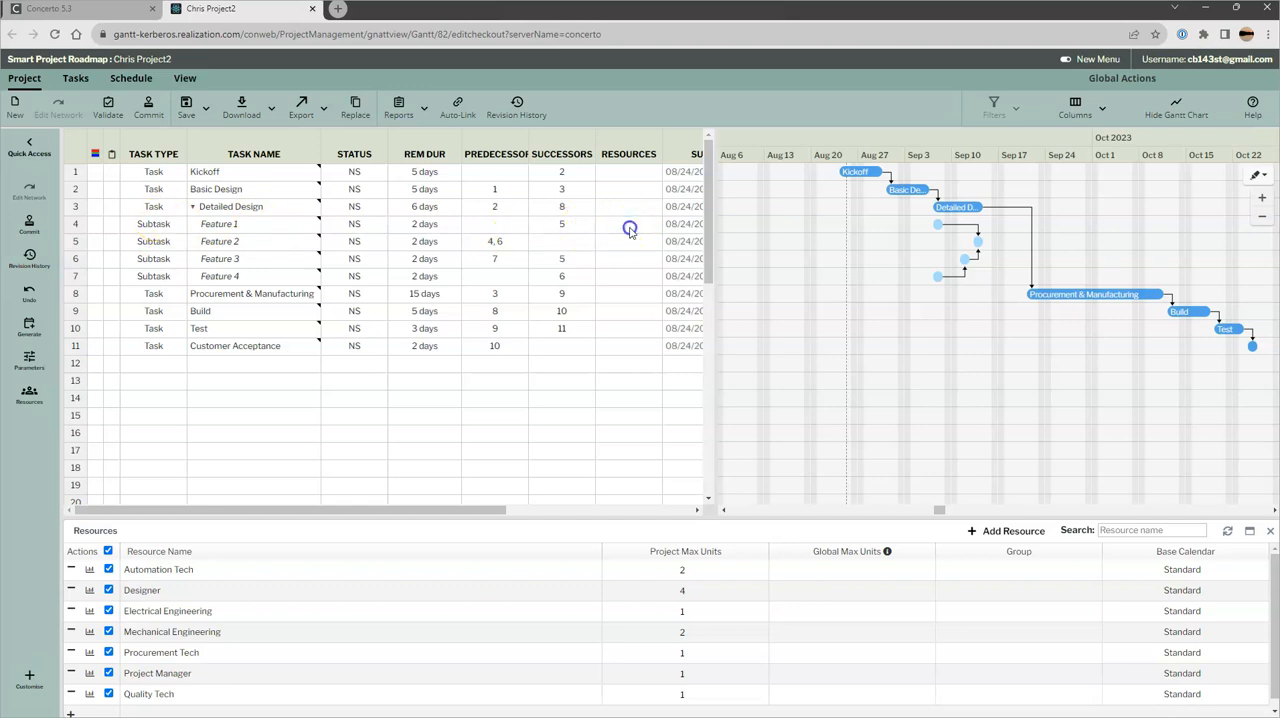
{"action": "left_click", "coordinate": [630, 228]}
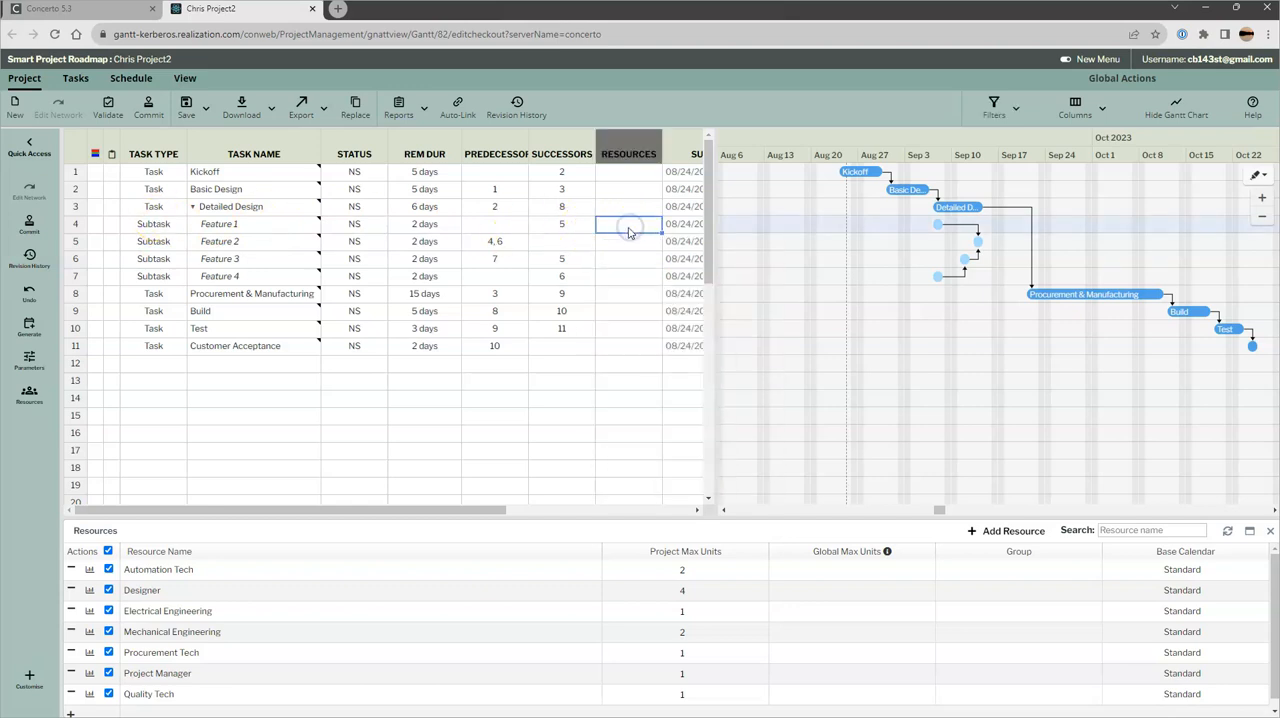
{"action": "left_click", "coordinate": [630, 229]}
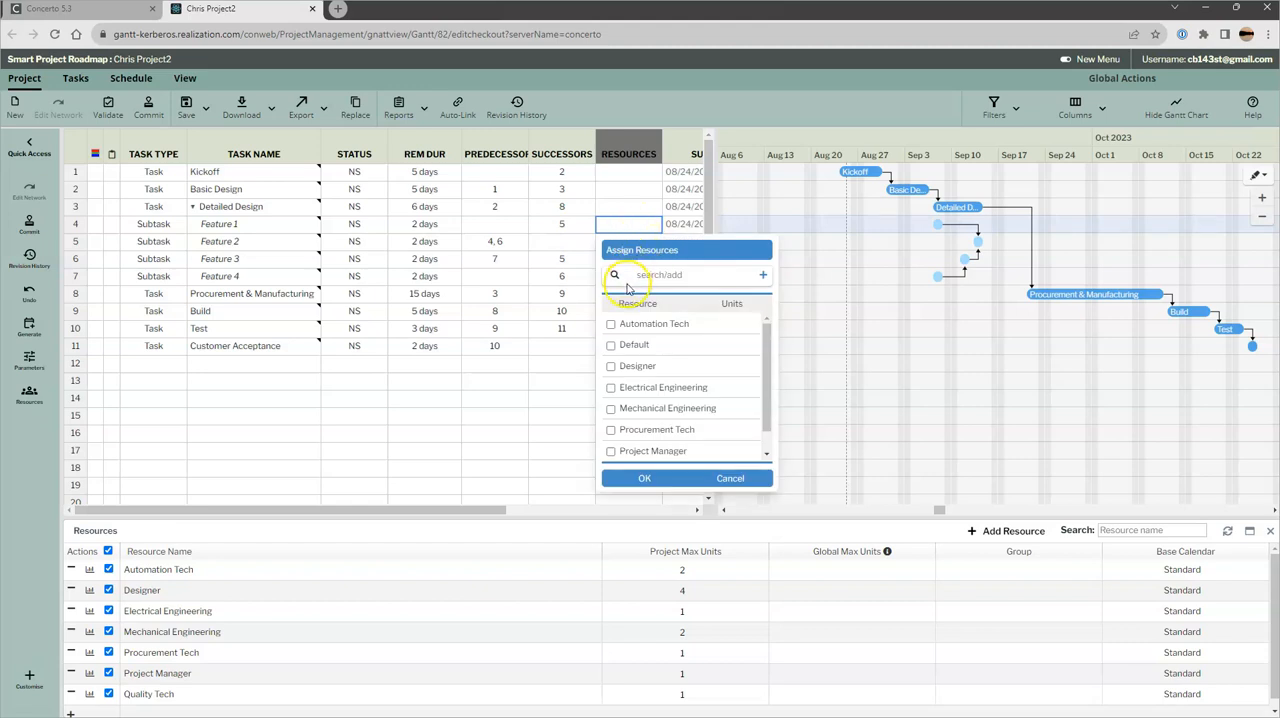
{"action": "left_click", "coordinate": [611, 391]}
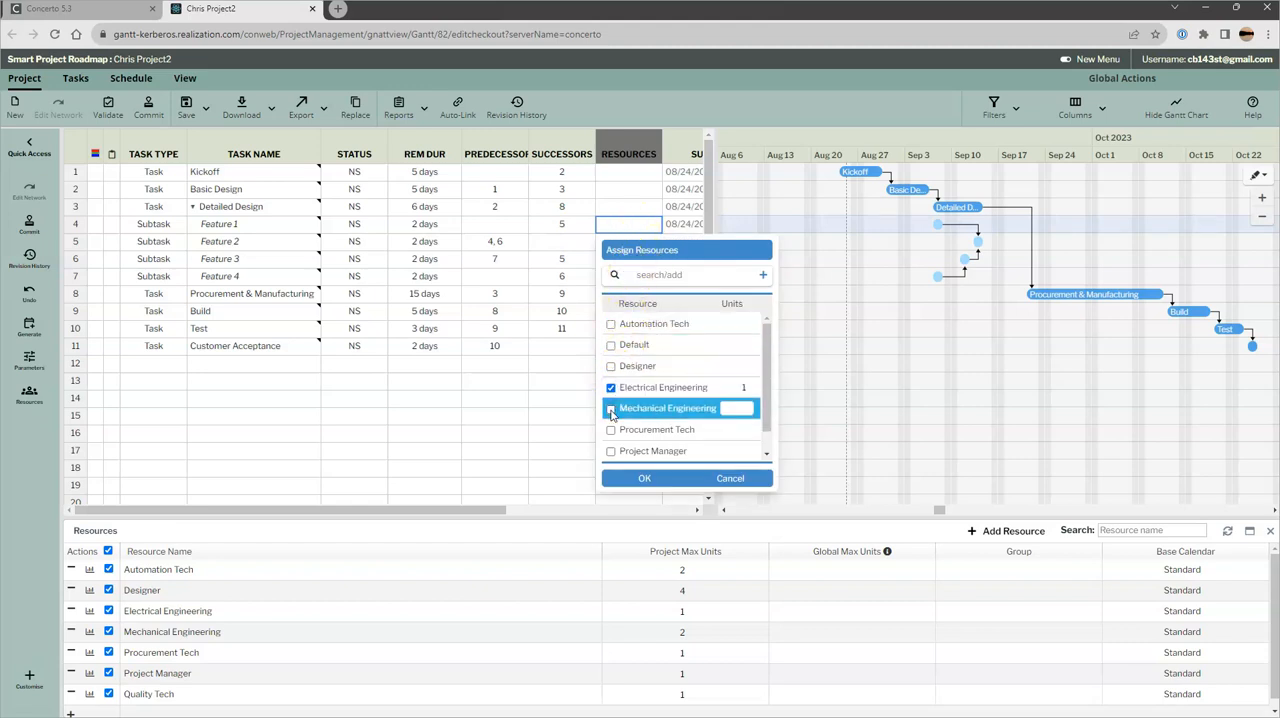
{"action": "left_click", "coordinate": [612, 366]}
{"action": "left_click_drag", "start_coordinate": [732, 366], "coordinate": [765, 362]}
{"action": "type", "text": "2"}
{"action": "left_click", "coordinate": [648, 479]}
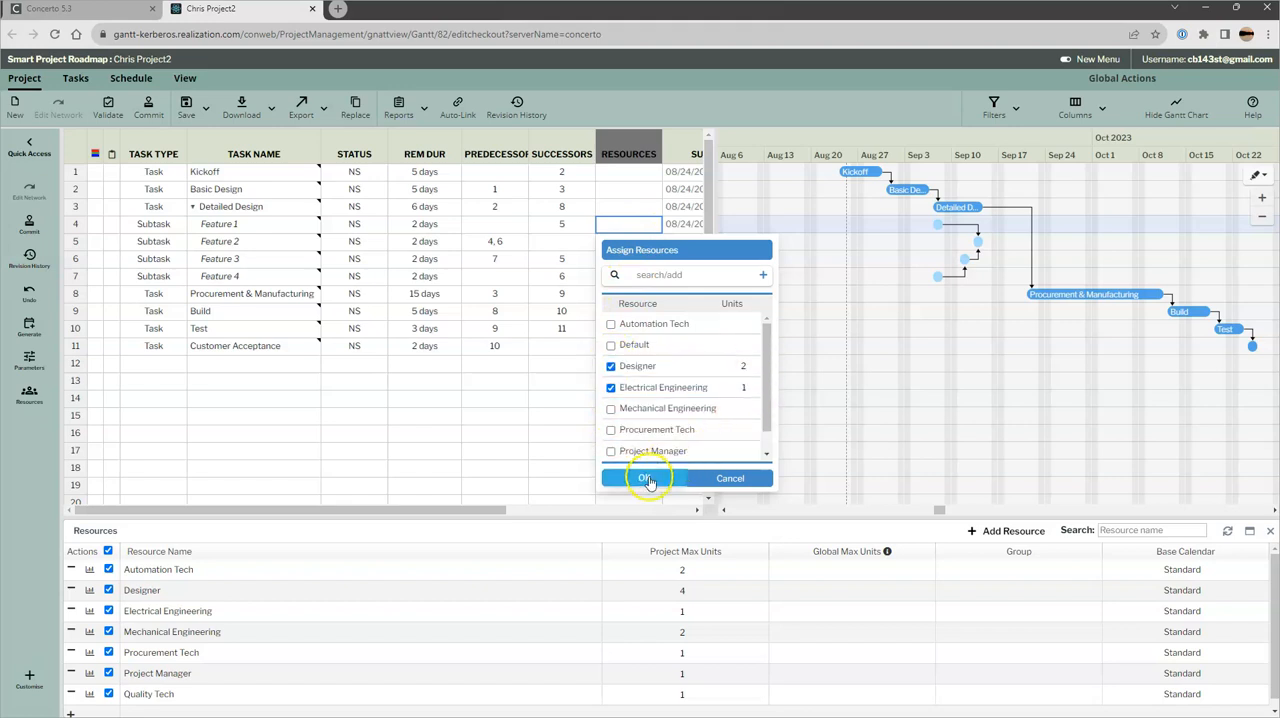
Assign one unit each of Mechanical Engineering and Designer to the Feature 2 subtask
{"action": "left_click", "coordinate": [626, 246]}
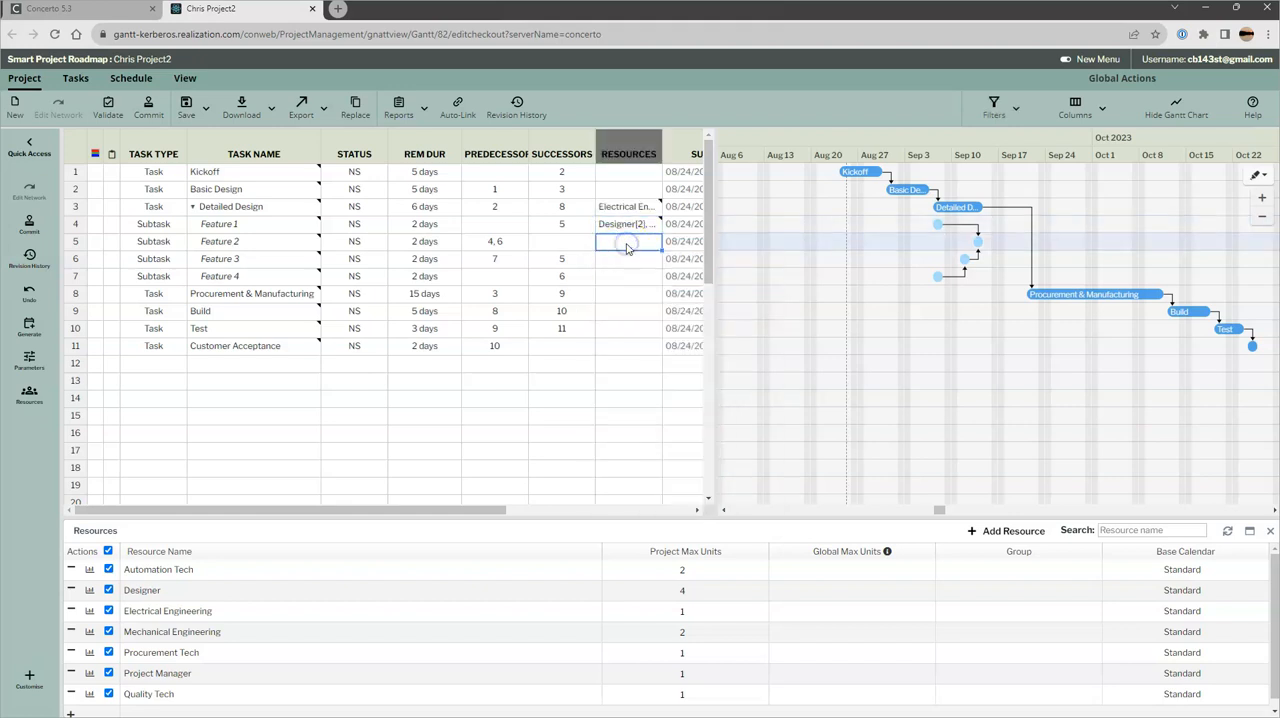
{"action": "left_click", "coordinate": [626, 246]}
{"action": "left_click", "coordinate": [610, 427]}
{"action": "left_click", "coordinate": [614, 386]}
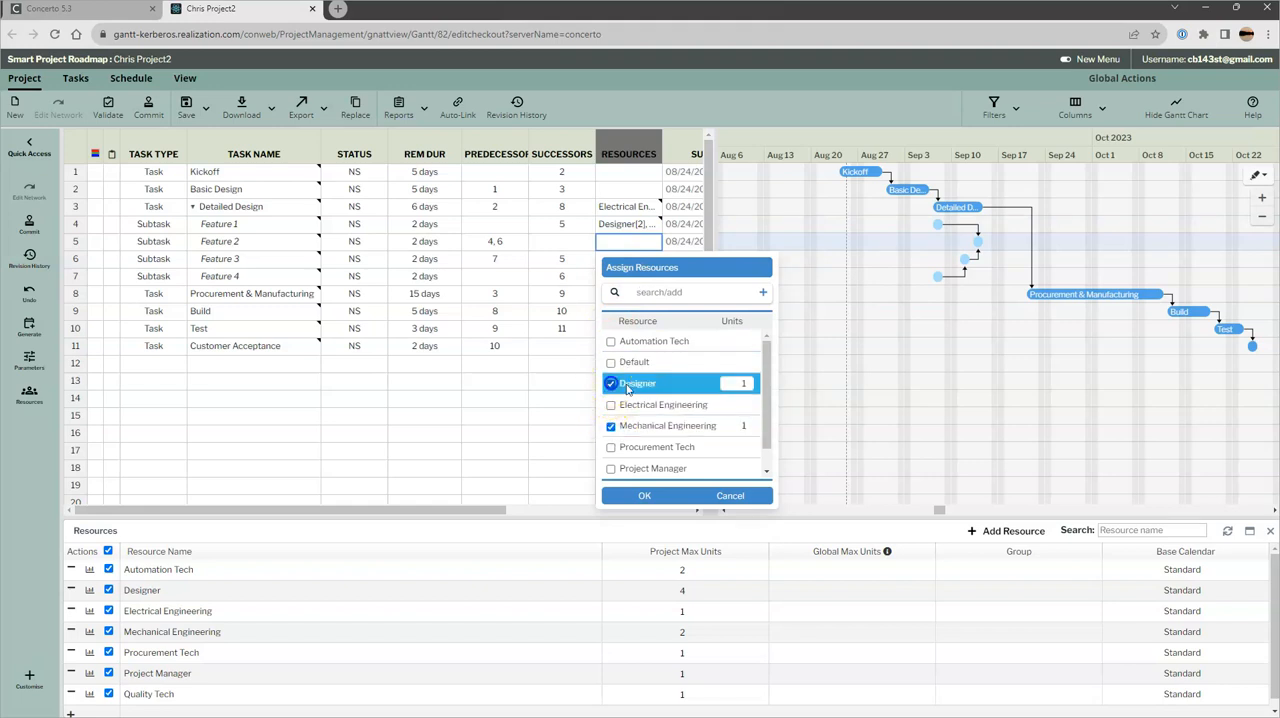
{"action": "left_click", "coordinate": [644, 495]}
Assign 1 unit of Electrical Engineering and 2 units of Mechanical Engineering to the Feature 3 subtask
{"action": "left_click", "coordinate": [627, 262]}
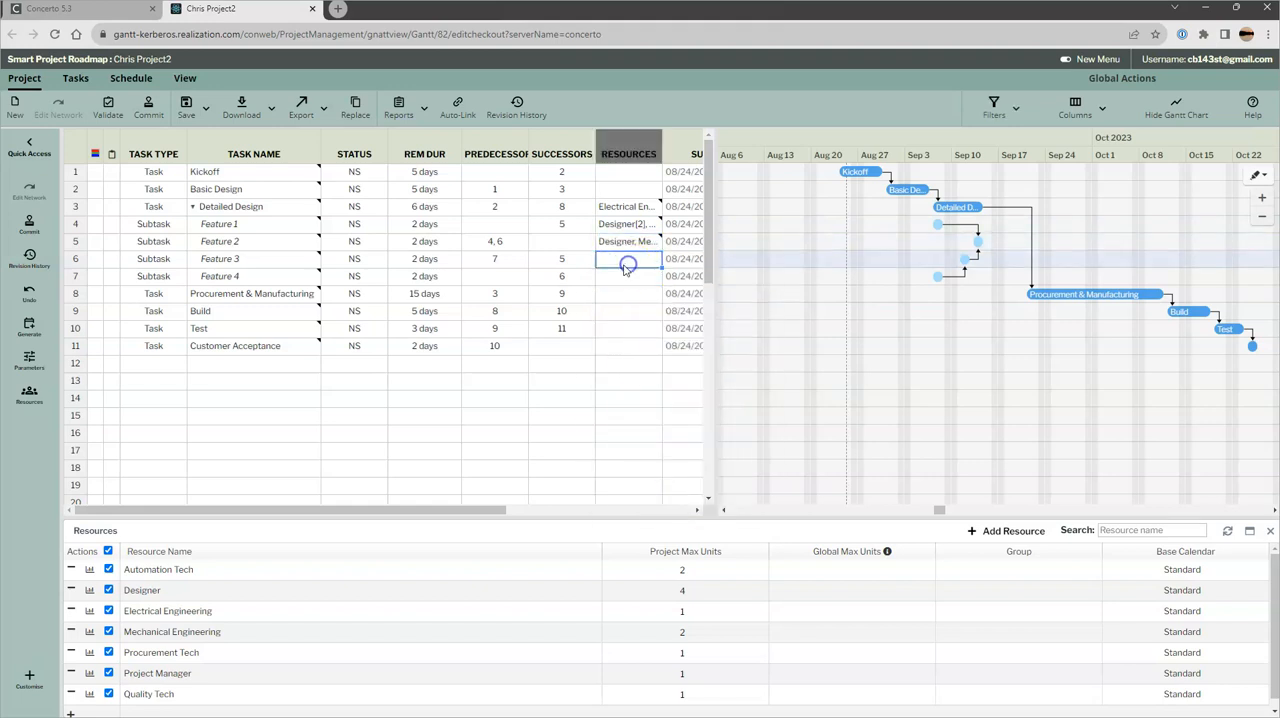
{"action": "left_click", "coordinate": [610, 422]}
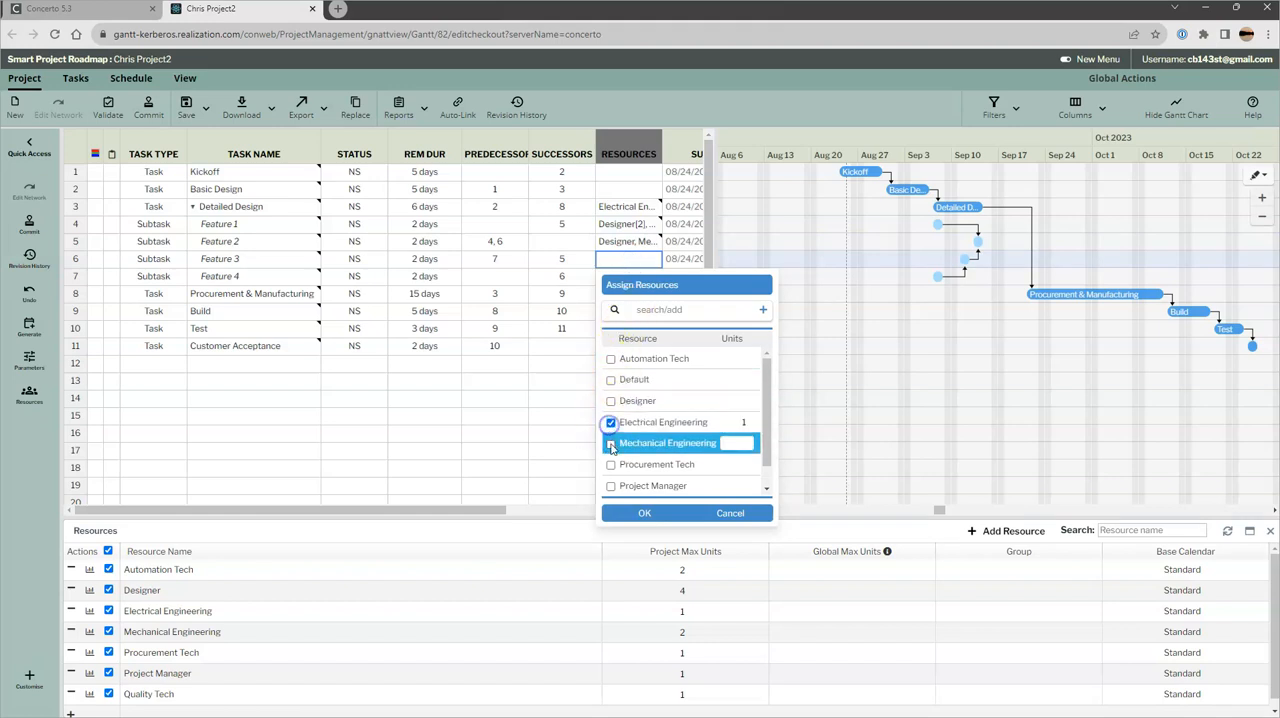
{"action": "left_click", "coordinate": [610, 443]}
{"action": "left_click", "coordinate": [634, 512]}
Assign 2 units of Designer to the Feature 4 subtask
{"action": "left_click", "coordinate": [623, 278]}
{"action": "left_click", "coordinate": [623, 278]}
{"action": "left_click", "coordinate": [636, 280]}
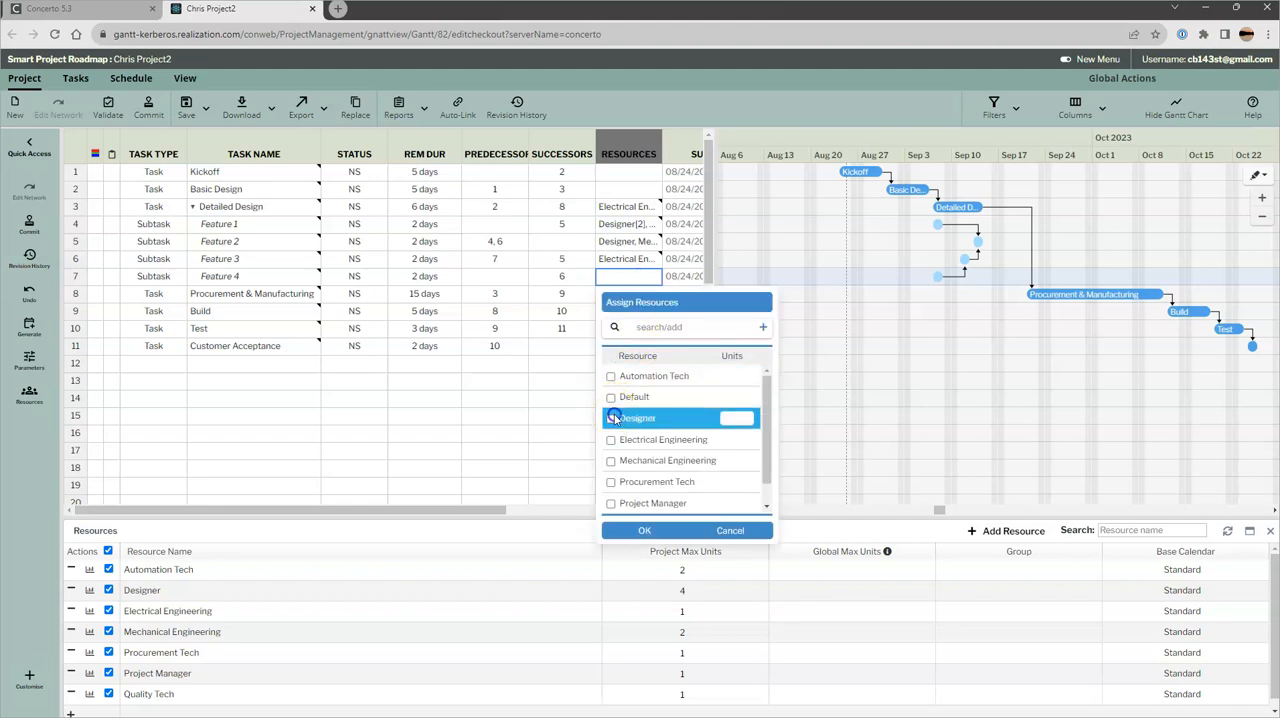
{"action": "left_click", "coordinate": [750, 420]}
{"action": "type", "text": "2"}
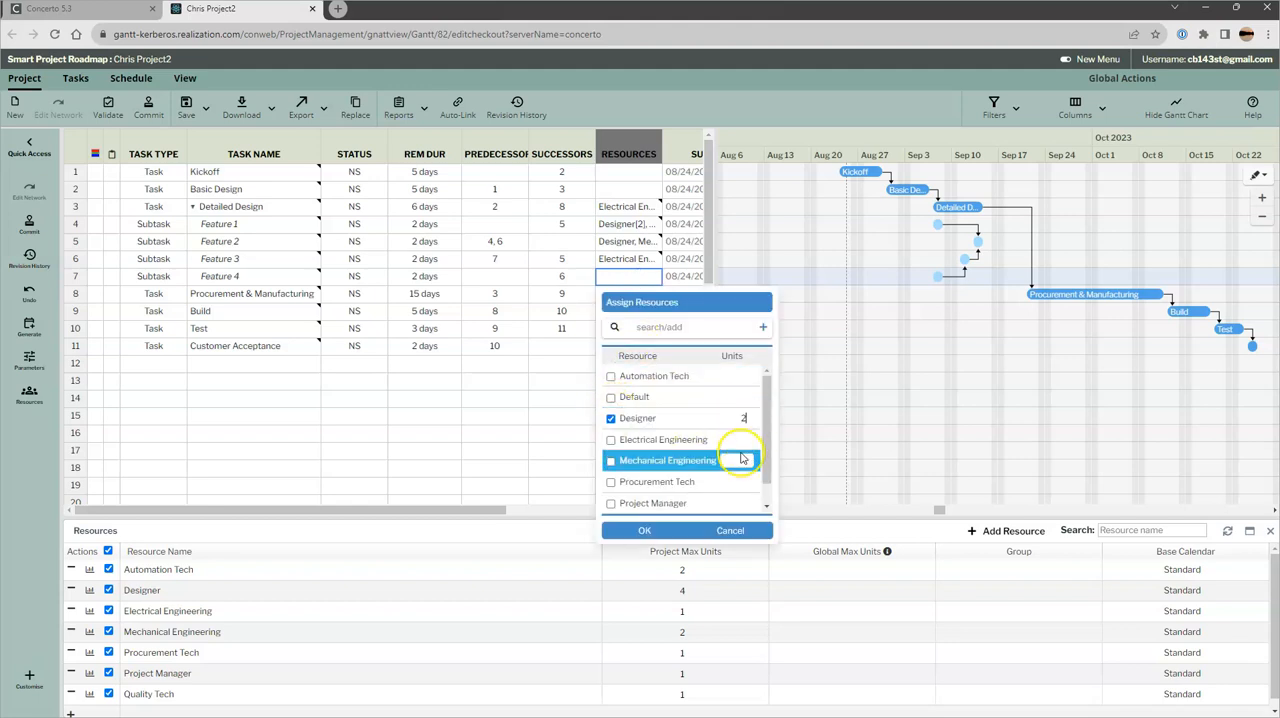
{"action": "left_click", "coordinate": [645, 530]}
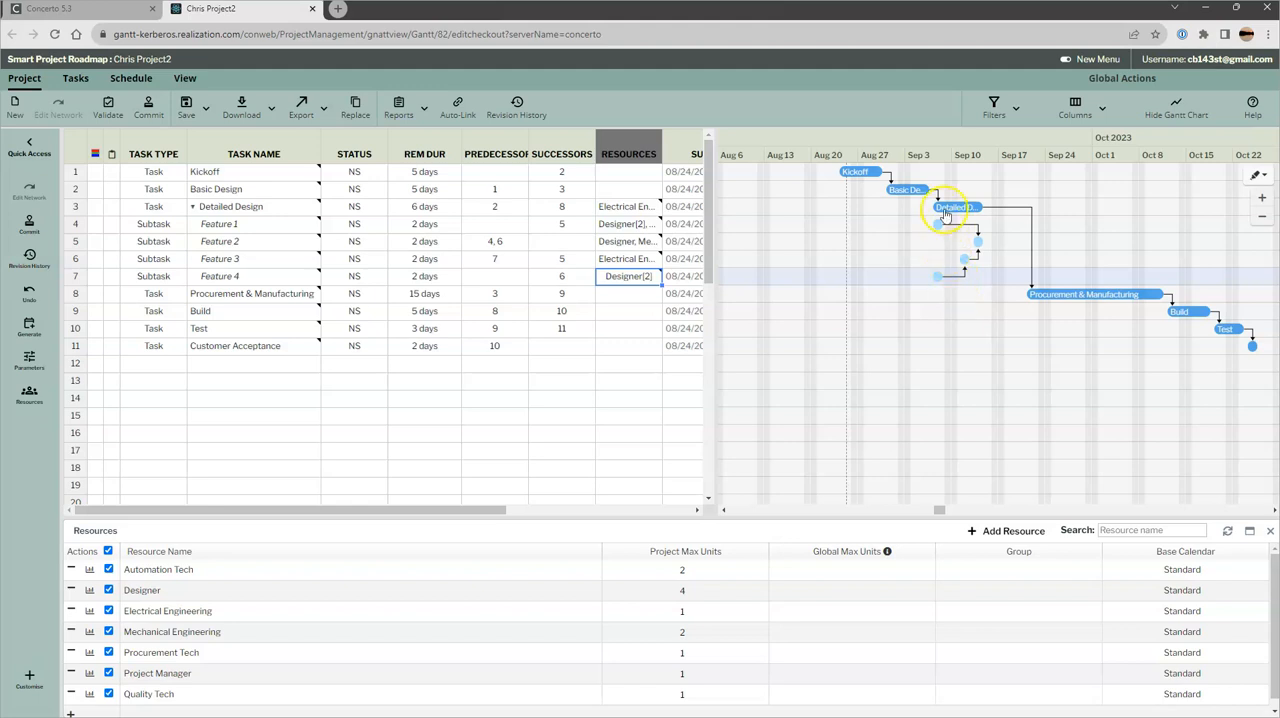
Review the automatic duration and resource roll-up settings of the Detailed Design task without changing them
{"action": "left_click", "coordinate": [85, 207]}
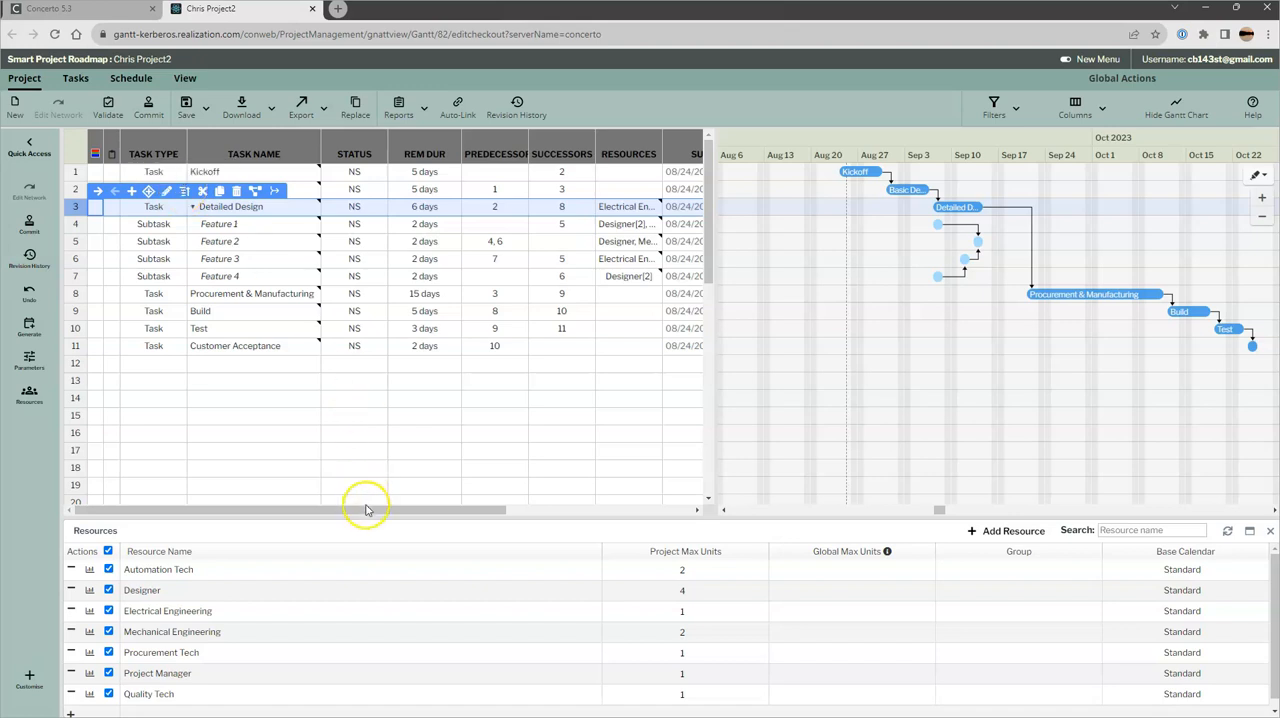
{"action": "left_click_drag", "start_coordinate": [366, 508], "coordinate": [574, 526]}
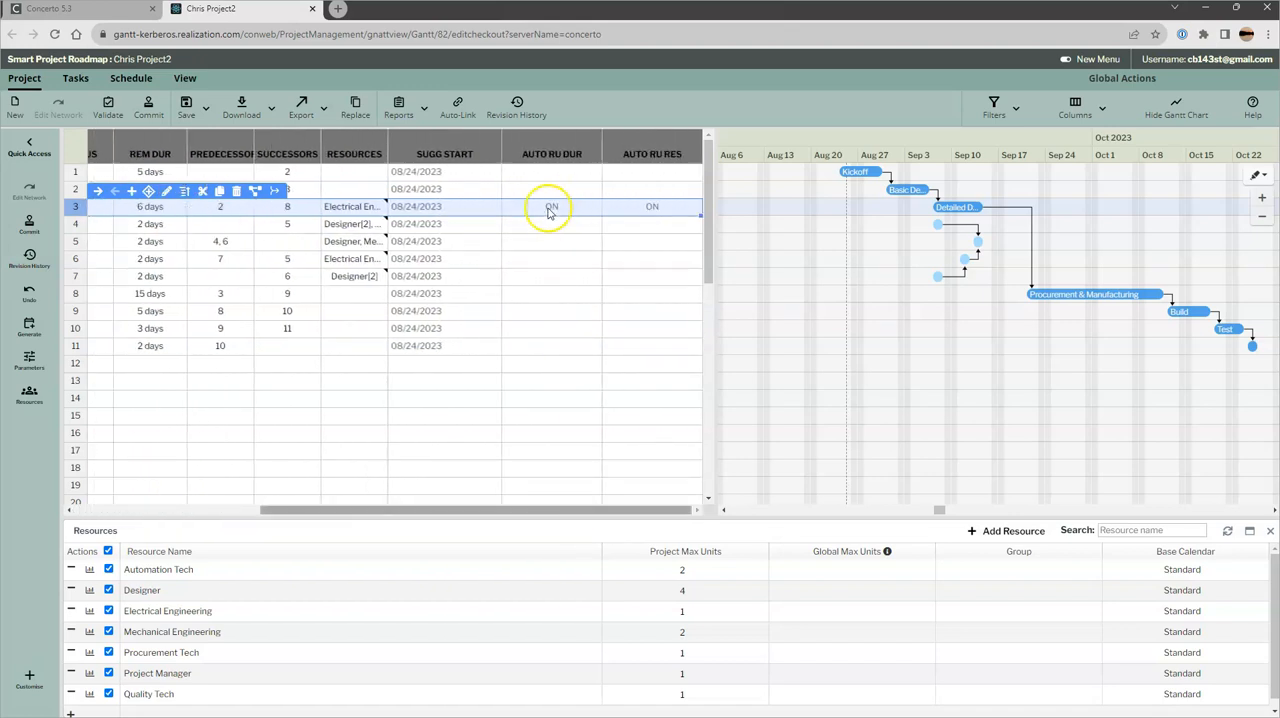
{"action": "left_click_drag", "start_coordinate": [449, 509], "coordinate": [152, 496]}
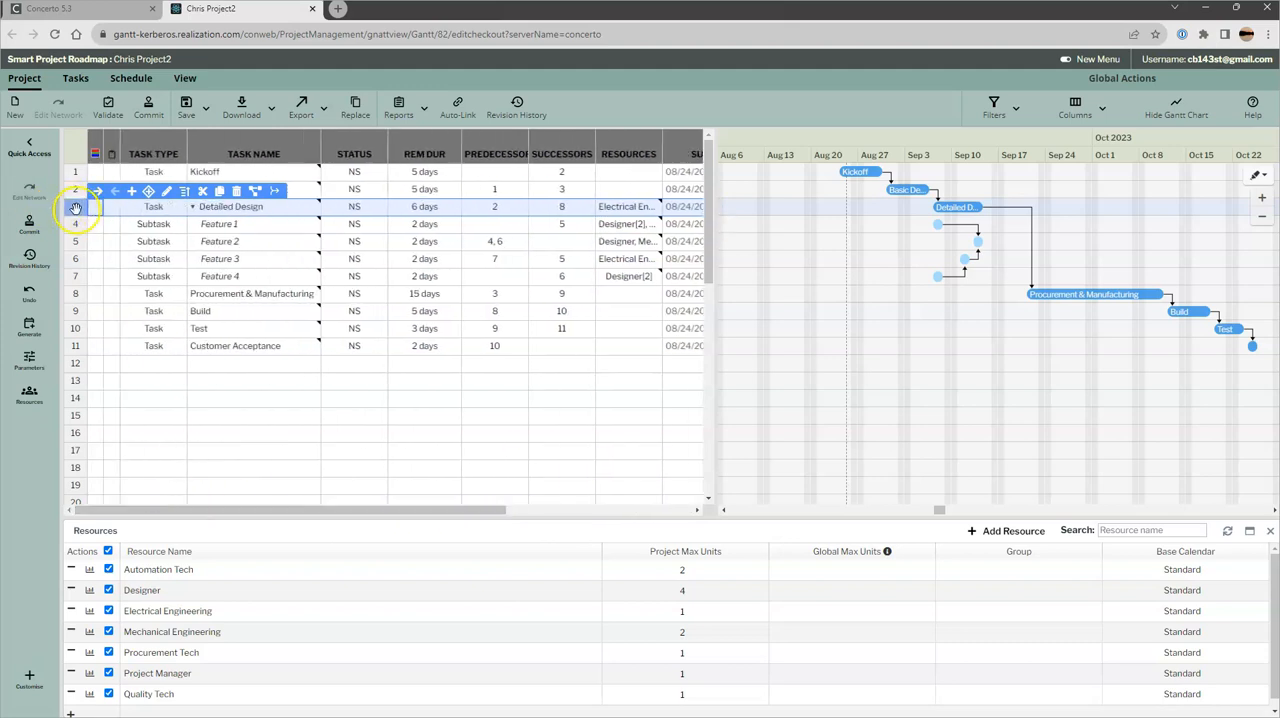
{"action": "left_click", "coordinate": [183, 191]}
{"action": "left_click", "coordinate": [286, 231]}
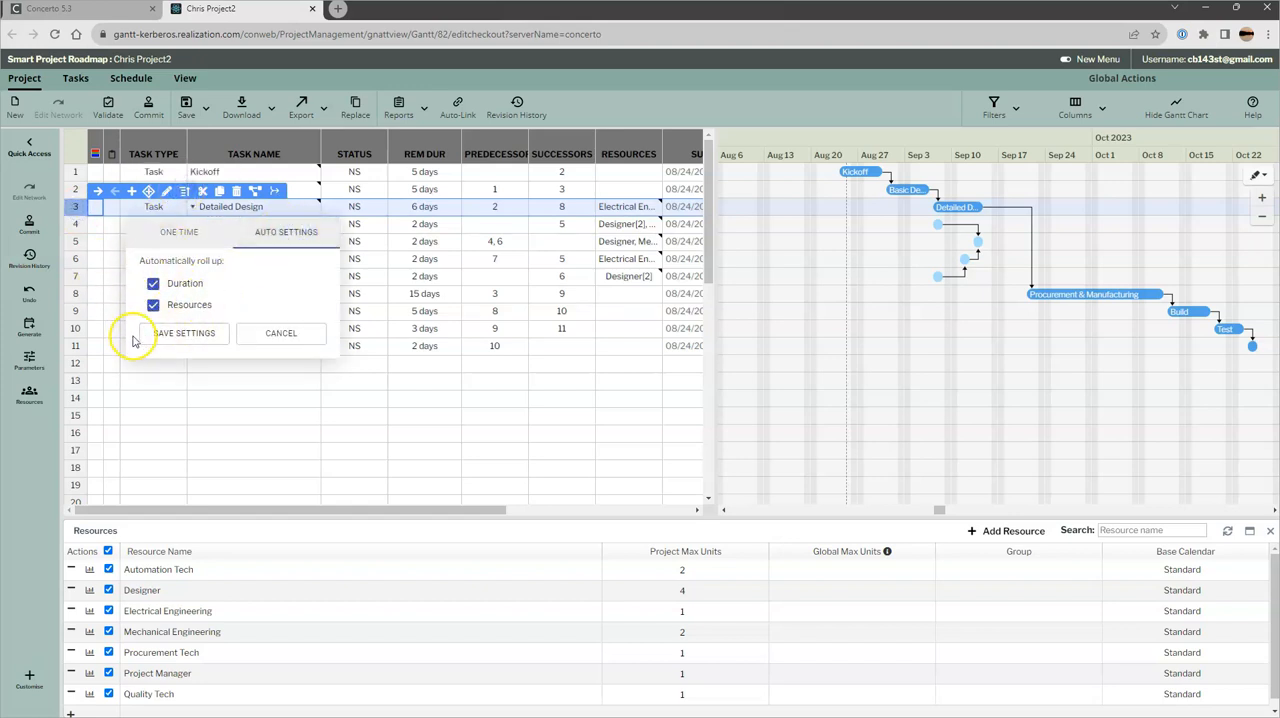
{"action": "left_click", "coordinate": [266, 340]}
{"action": "left_click_drag", "start_coordinate": [251, 399], "coordinate": [251, 414]}
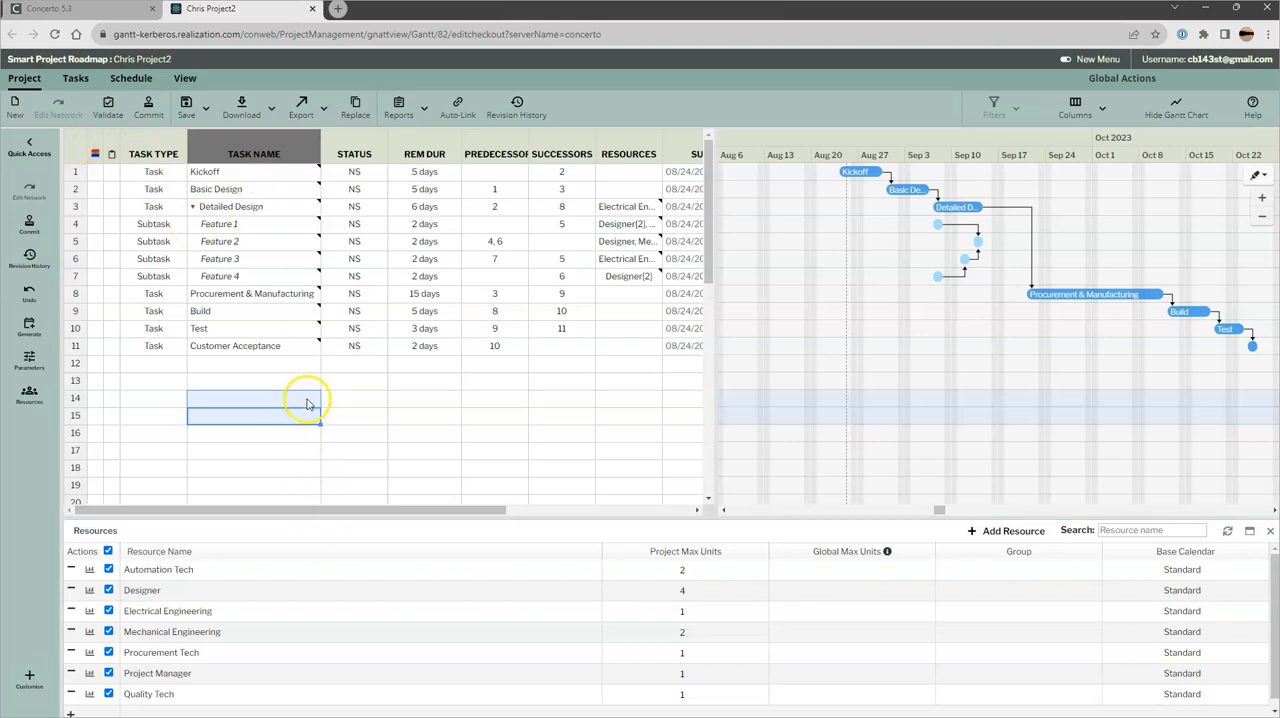
Save automatic roll-up of Duration and Resources for all tasks at once and check the auto roll-up columns
{"action": "left_click", "coordinate": [72, 148]}
{"action": "left_click", "coordinate": [167, 157]}
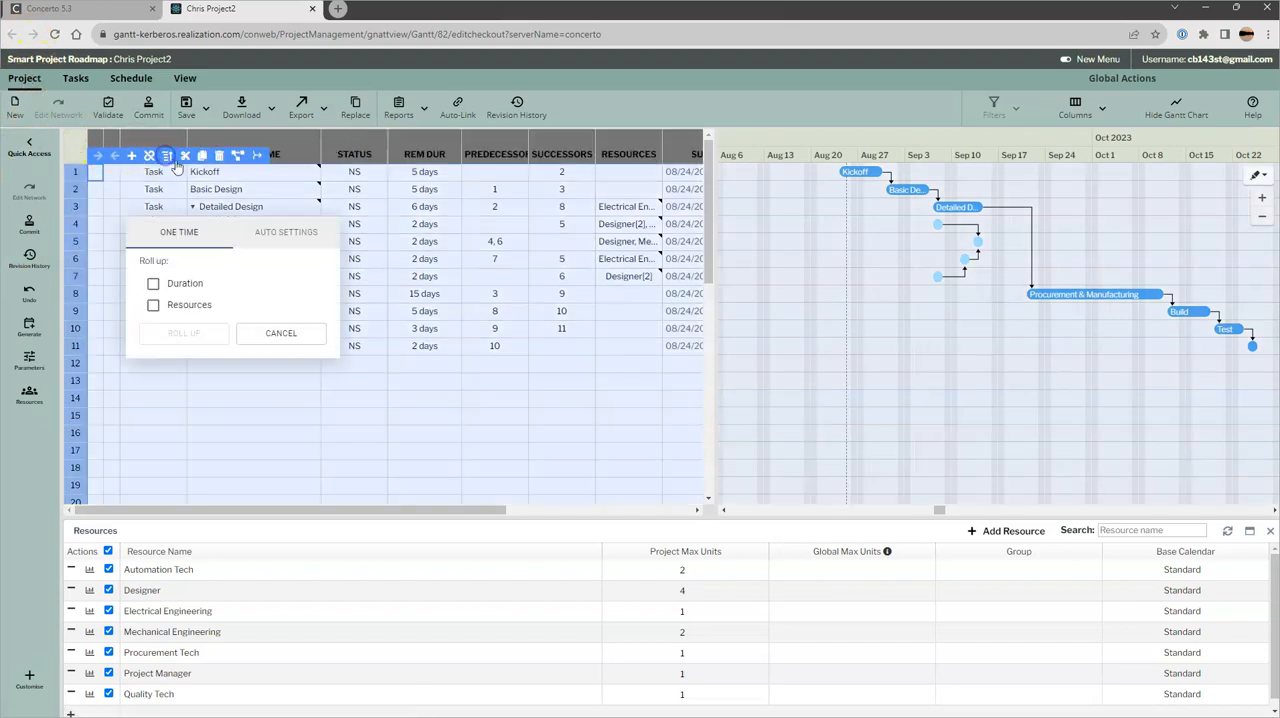
{"action": "left_click", "coordinate": [288, 233]}
{"action": "left_click", "coordinate": [153, 284]}
{"action": "left_click", "coordinate": [153, 304]}
{"action": "left_click", "coordinate": [178, 333]}
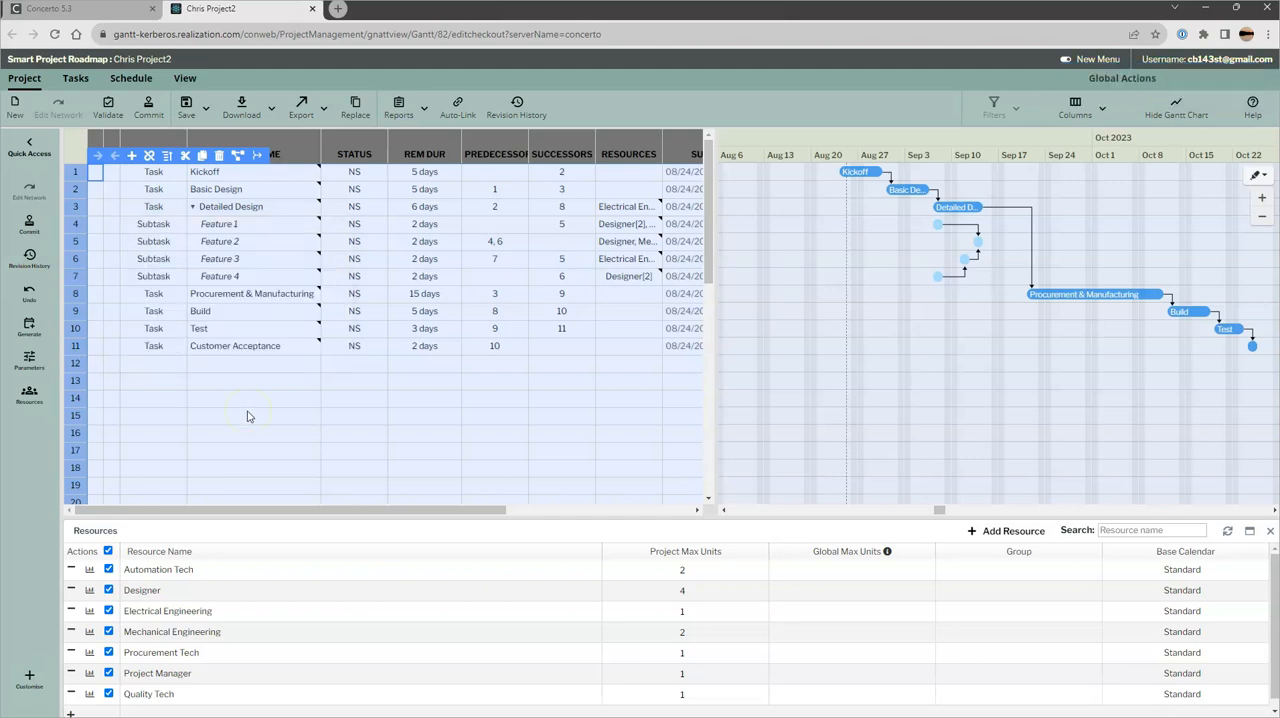
{"action": "left_click", "coordinate": [249, 417]}
{"action": "left_click_drag", "start_coordinate": [343, 509], "coordinate": [585, 519]}
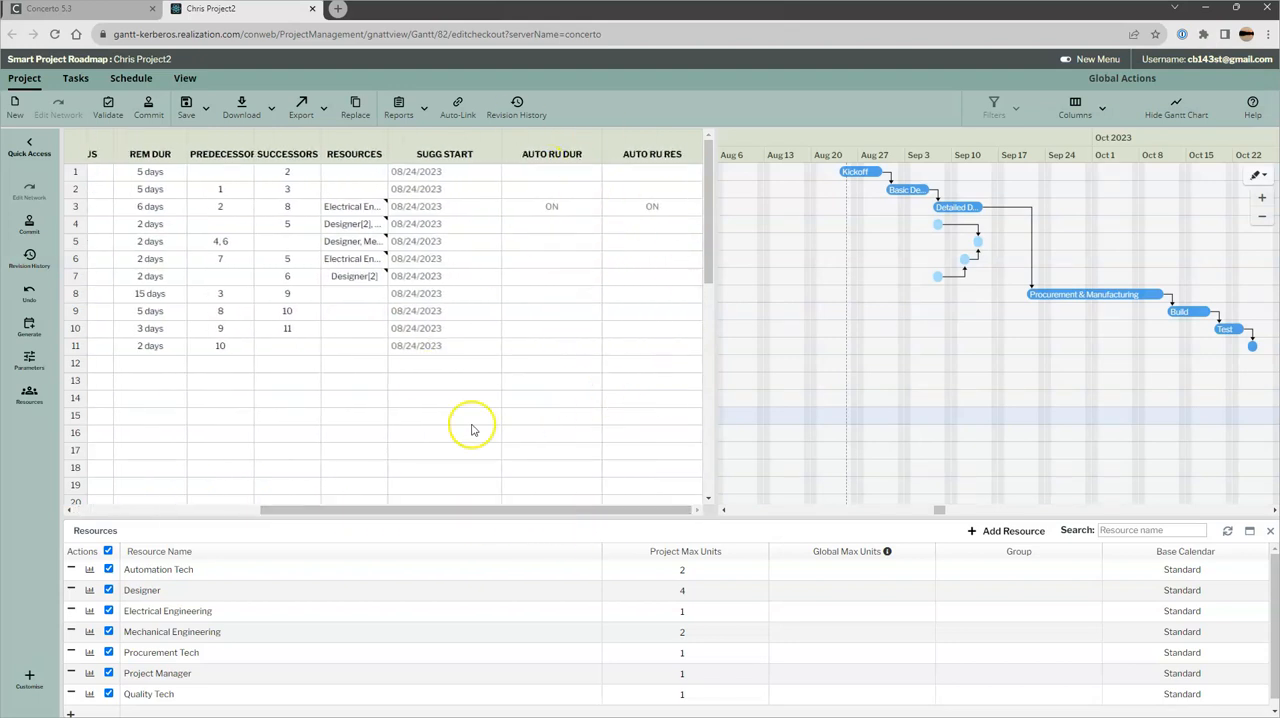
{"action": "left_click", "coordinate": [475, 511]}
{"action": "left_click_drag", "start_coordinate": [475, 511], "coordinate": [257, 506]}
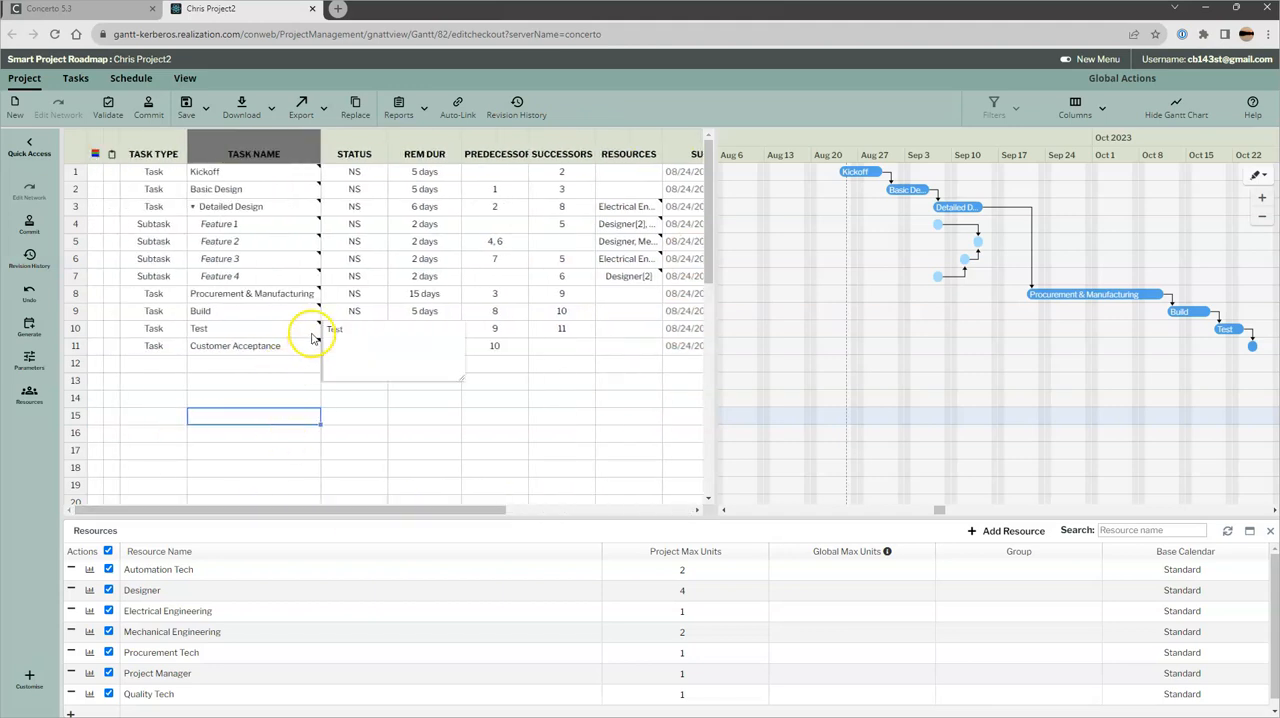
Widen the task table and its Resources column until the complete resource assignments are readable
{"action": "left_click_drag", "start_coordinate": [722, 255], "coordinate": [850, 248]}
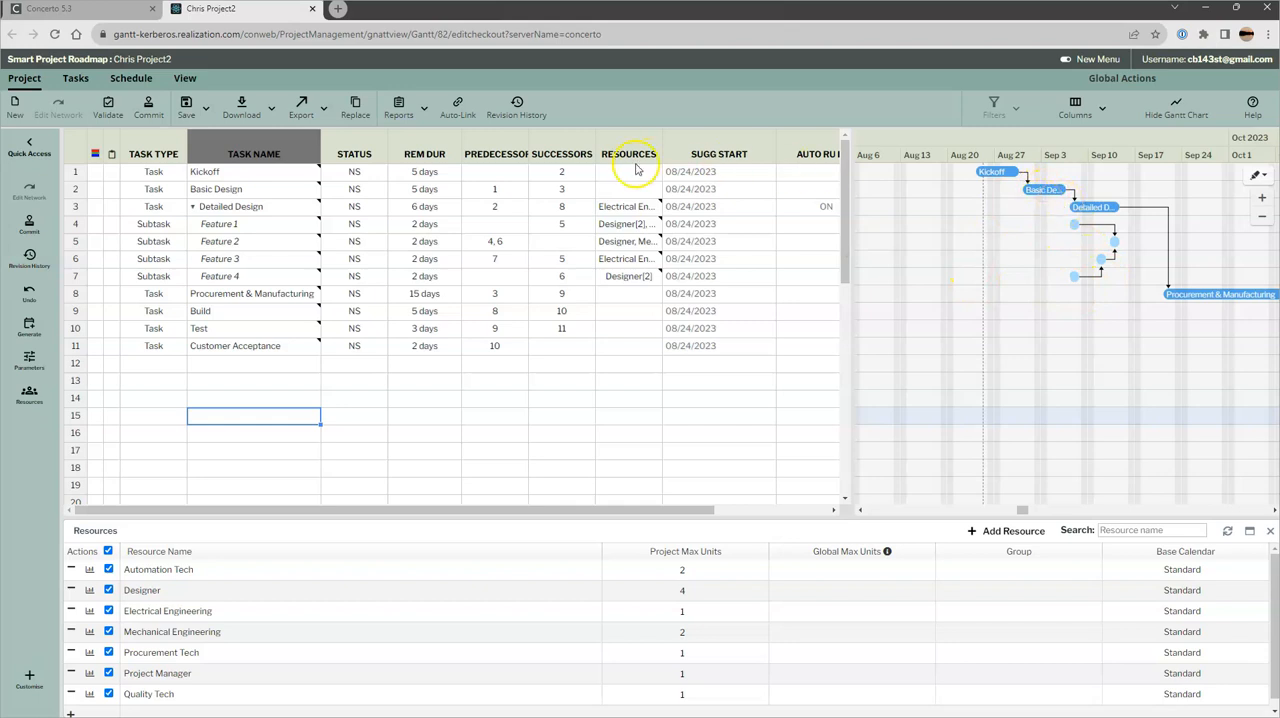
{"action": "left_click_drag", "start_coordinate": [663, 143], "coordinate": [966, 156]}
{"action": "left_click", "coordinate": [815, 147]}
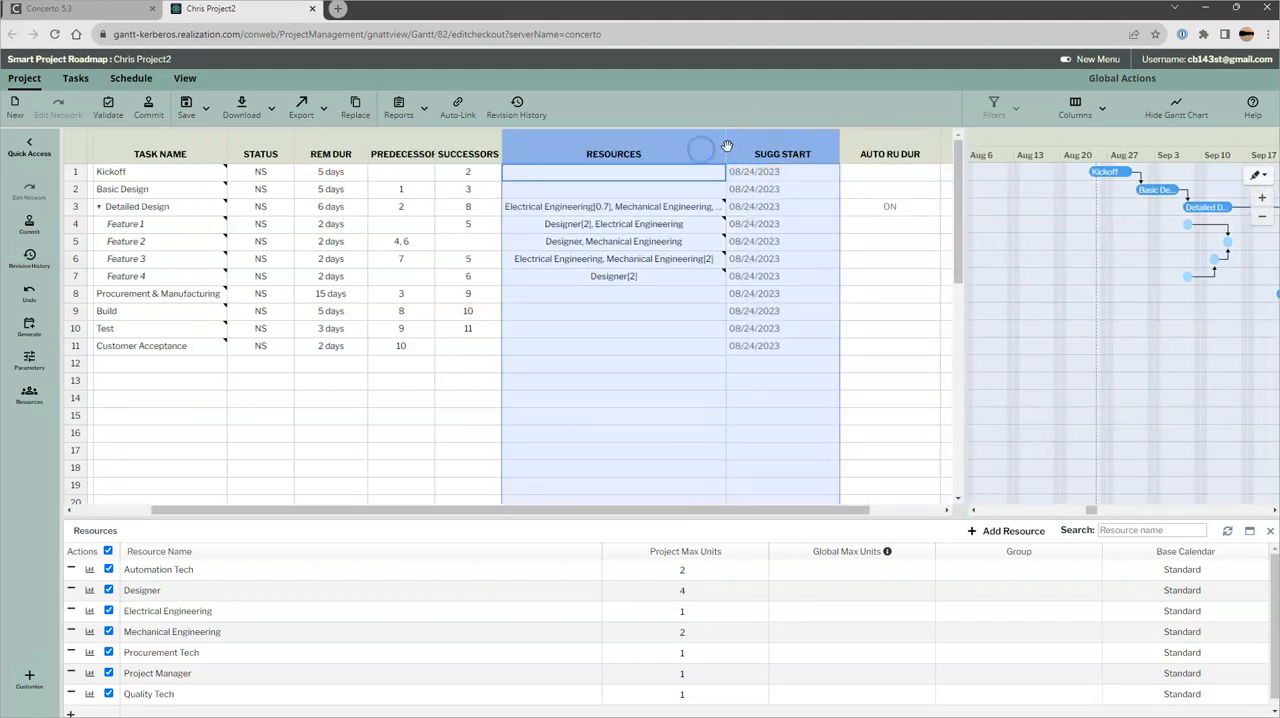
{"action": "left_click_drag", "start_coordinate": [725, 148], "coordinate": [852, 148]}
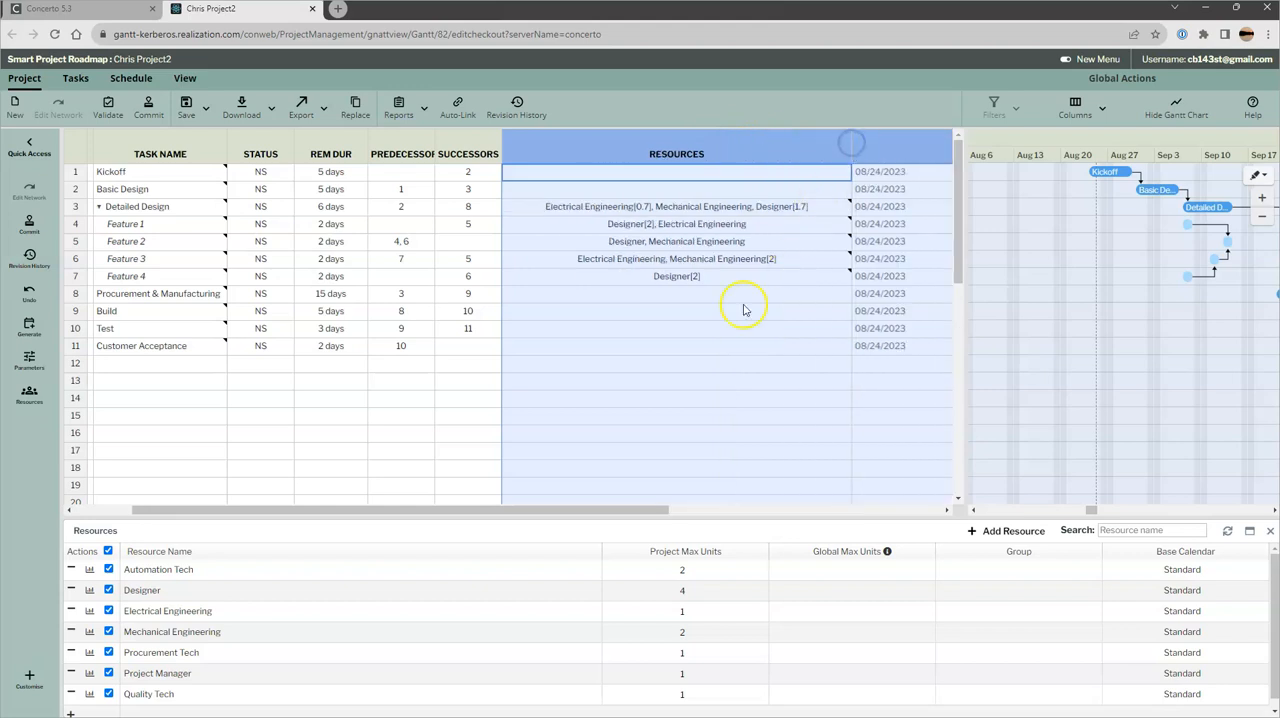
{"action": "left_click", "coordinate": [666, 362]}
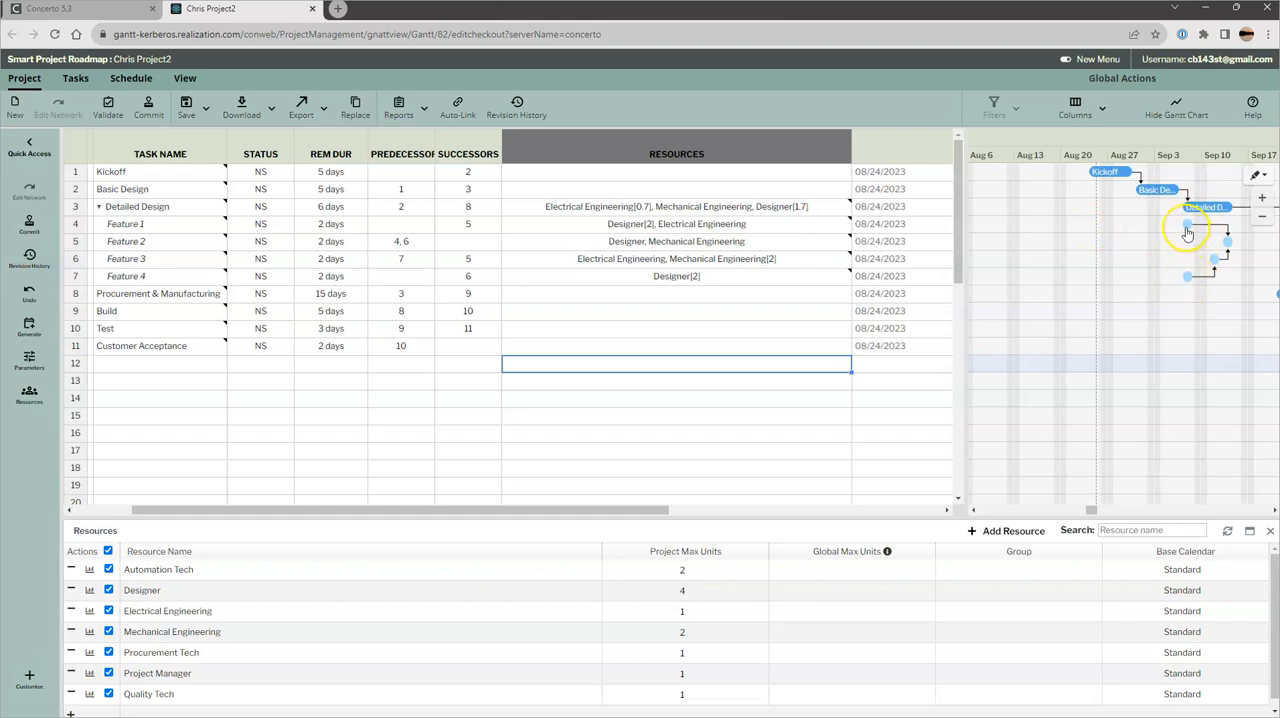
{"action": "mouse_move", "coordinate": [1187, 233]}
{"action": "left_click", "coordinate": [1190, 287]}
{"action": "key", "text": "Down"}
{"action": "key", "text": "Down"}
{"action": "key", "text": "Down"}
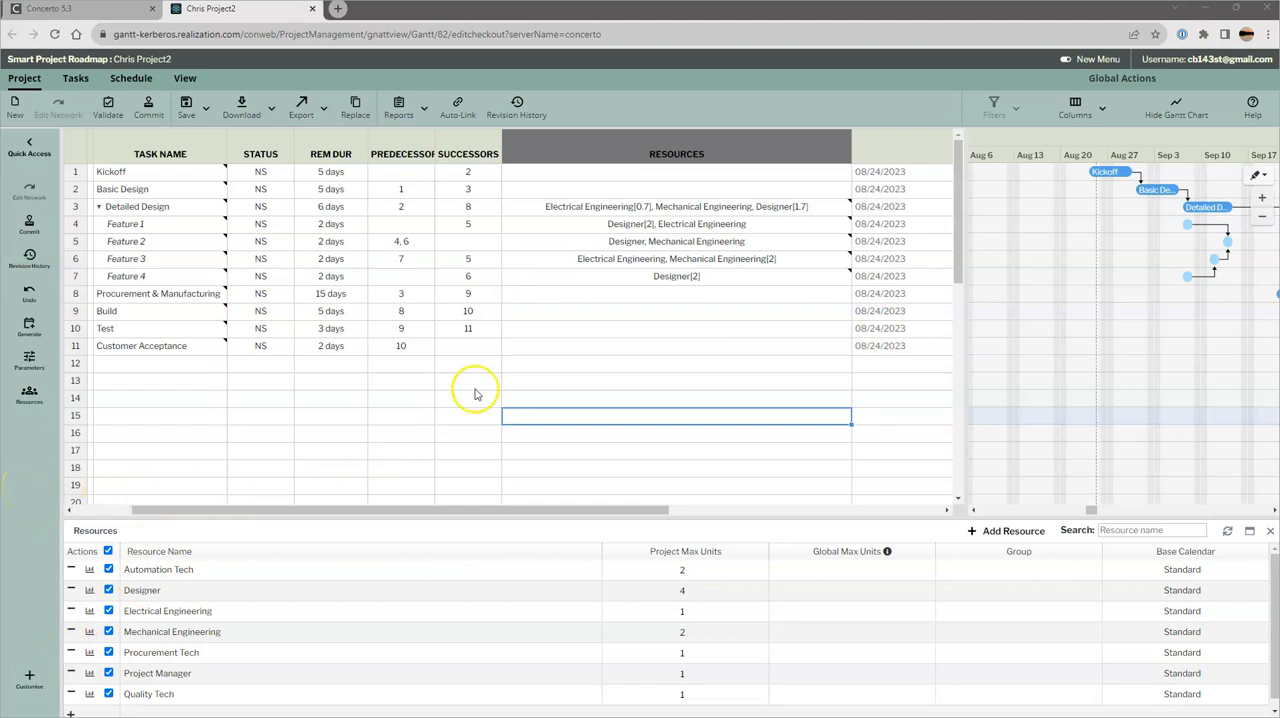
Assign Project Manager, Electrical Engineering and Mechanical Engineering to the Kickoff task
{"action": "left_click", "coordinate": [618, 176]}
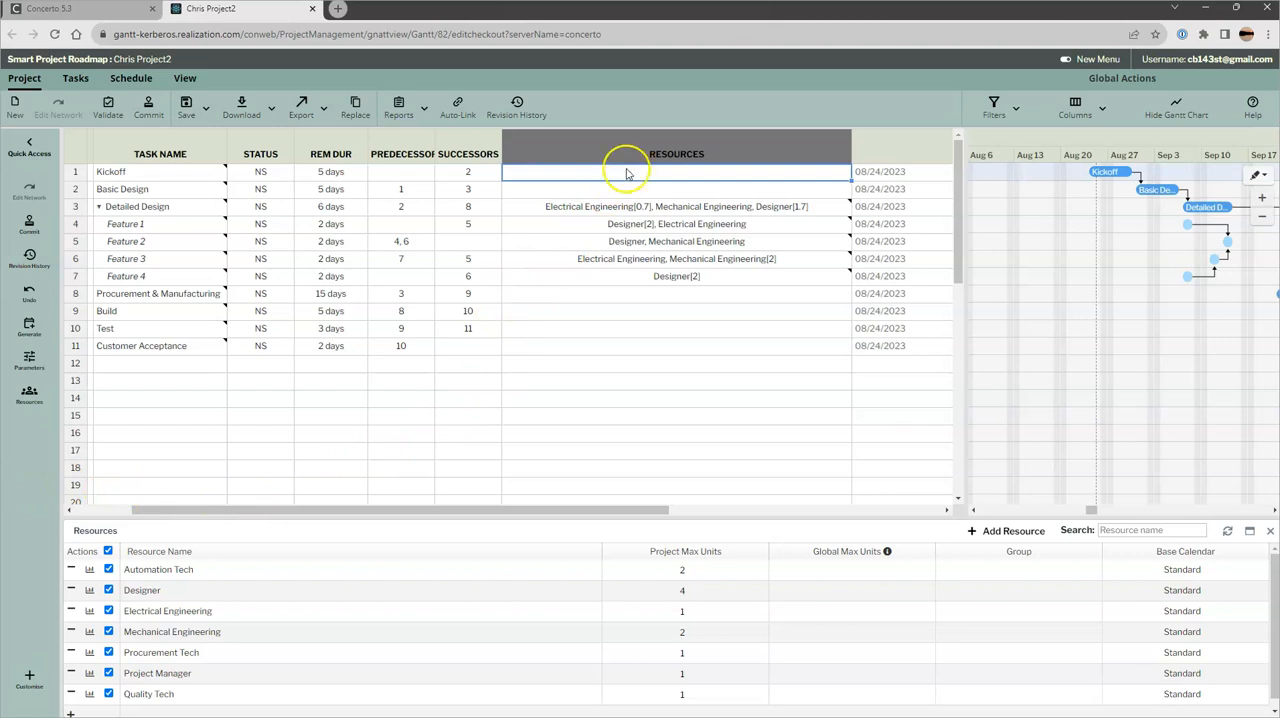
{"action": "left_click", "coordinate": [665, 177]}
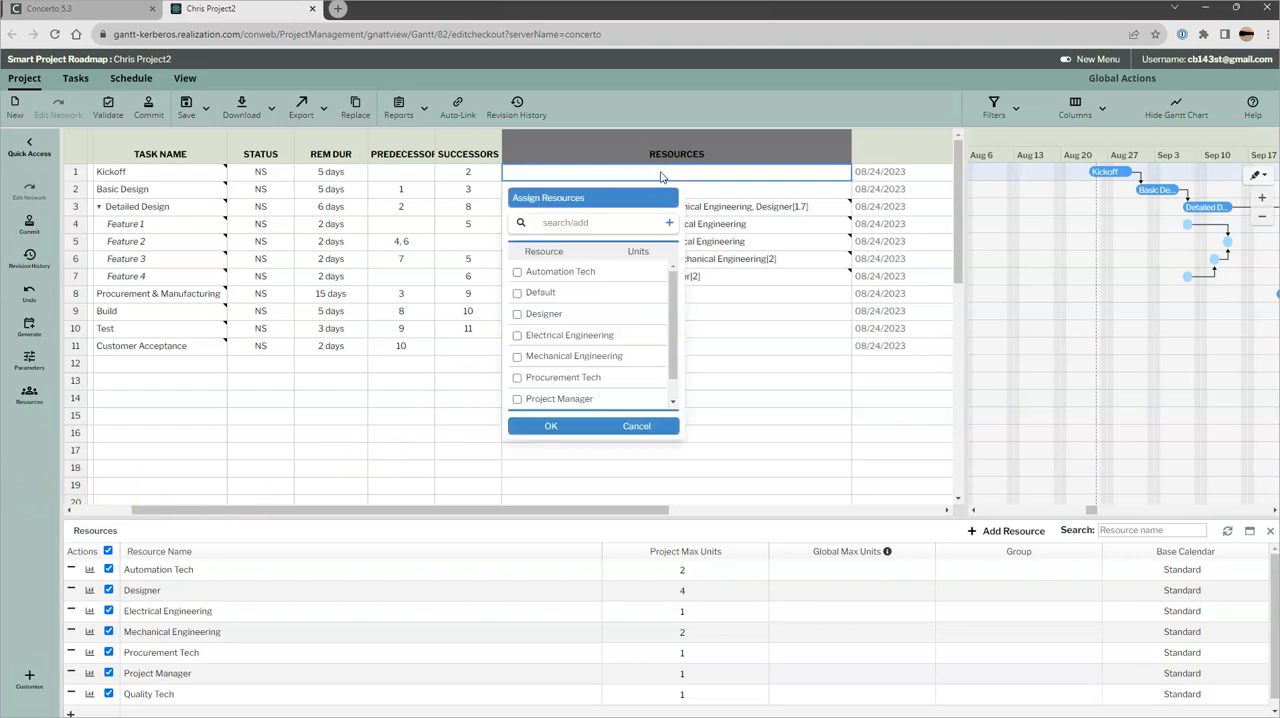
{"action": "left_click", "coordinate": [517, 399]}
{"action": "left_click", "coordinate": [517, 335]}
{"action": "left_click", "coordinate": [517, 356]}
{"action": "left_click", "coordinate": [536, 428]}
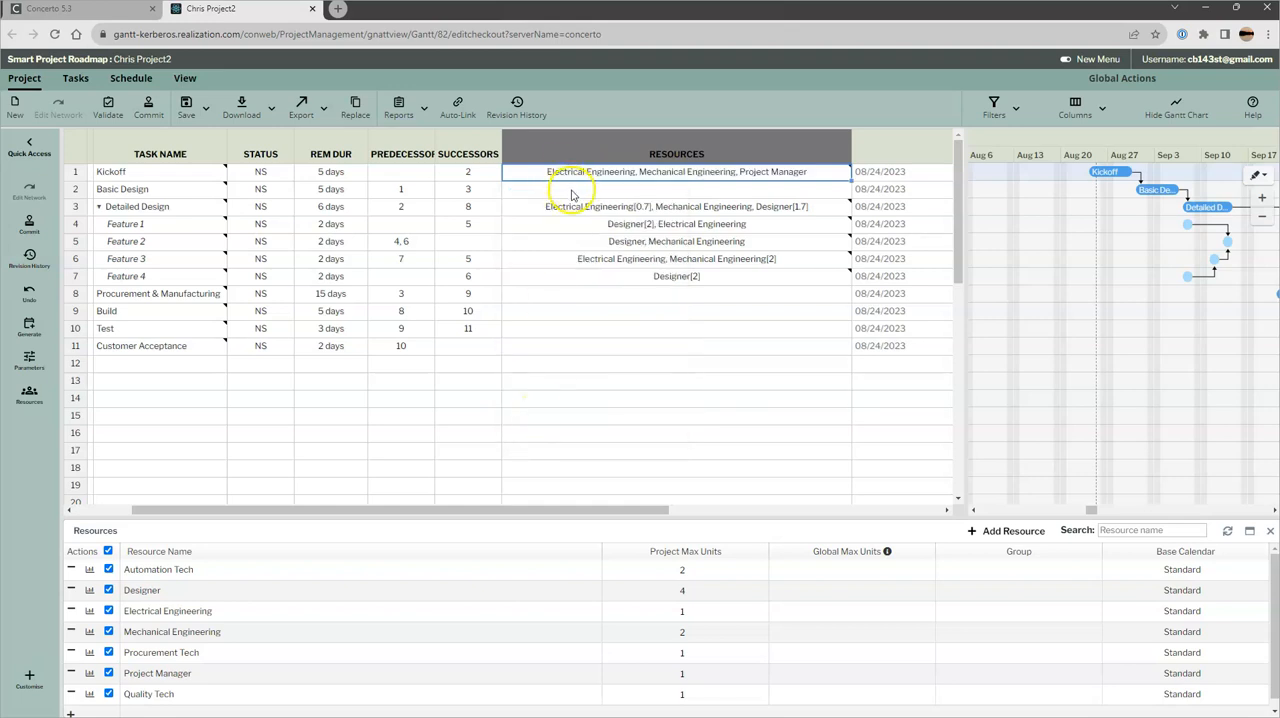
Assign Electrical Engineering, Mechanical Engineering and Designer, one unit each, to the Basic Design task
{"action": "left_click", "coordinate": [573, 190]}
{"action": "left_click", "coordinate": [516, 353]}
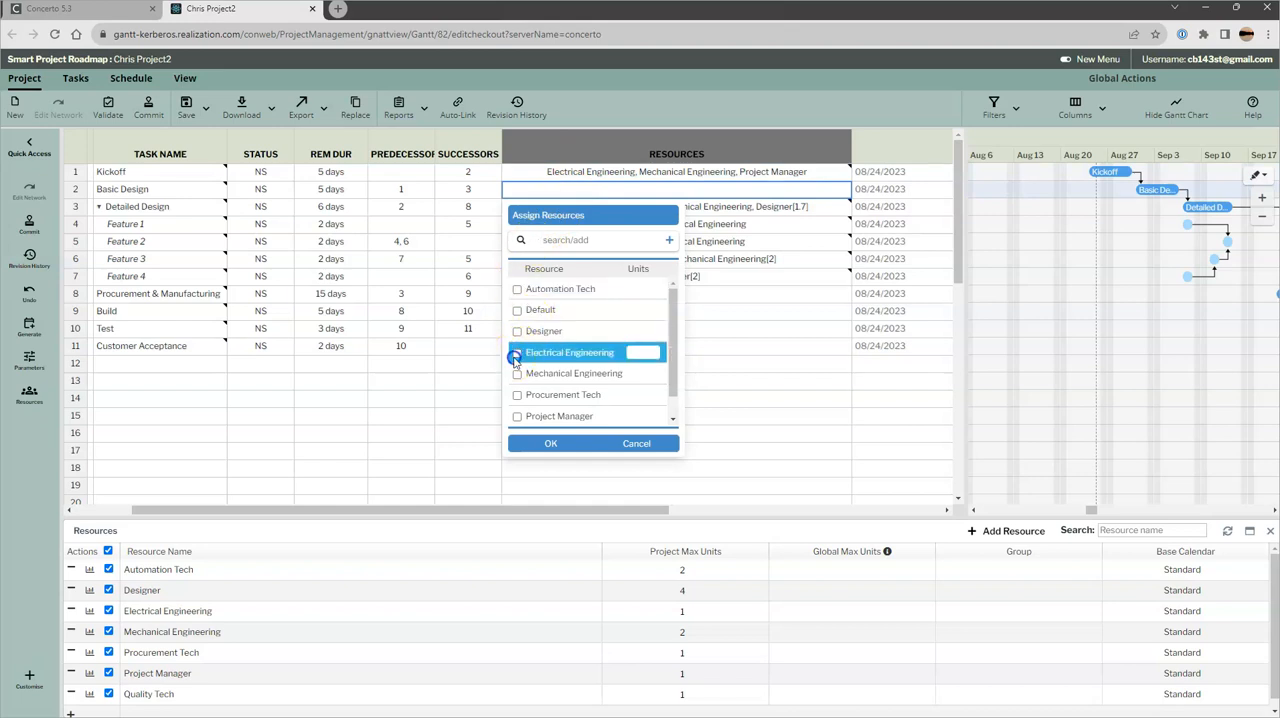
{"action": "left_click", "coordinate": [516, 374]}
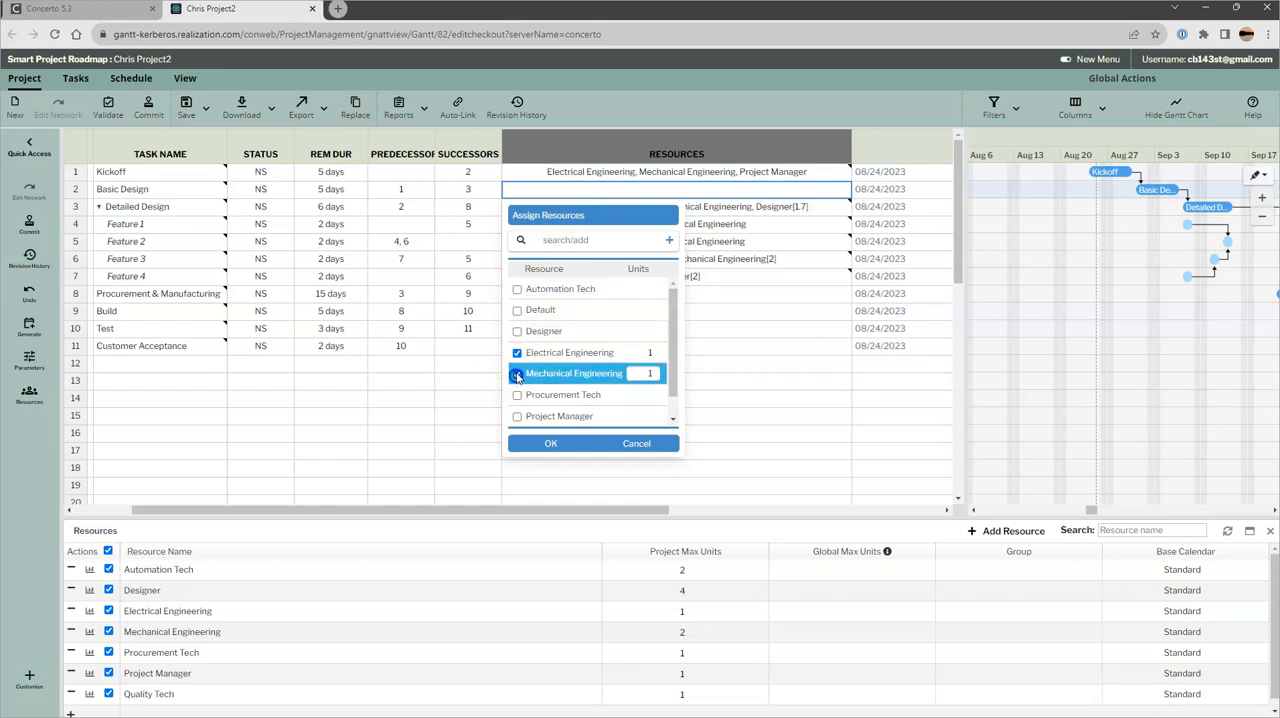
{"action": "left_click", "coordinate": [516, 331]}
{"action": "left_click", "coordinate": [548, 443]}
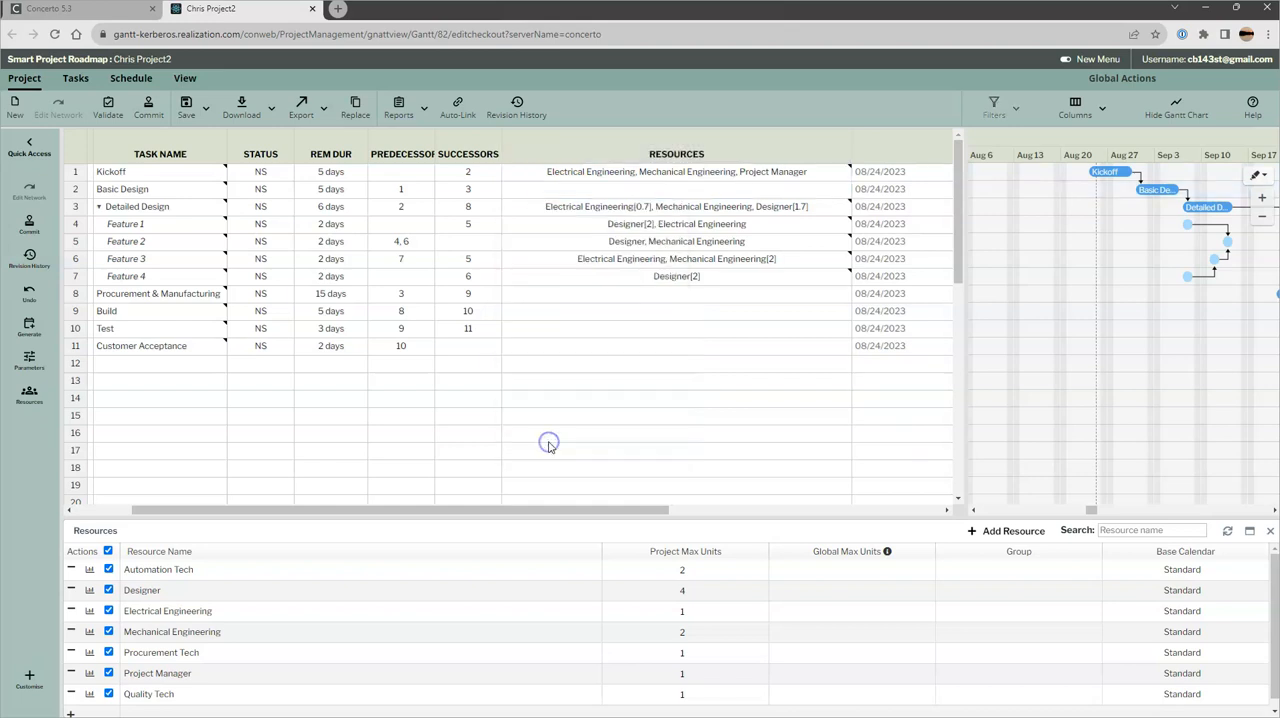
Assign Procurement Tech and Project Manager to the Procurement & Manufacturing task
{"action": "left_click", "coordinate": [597, 293]}
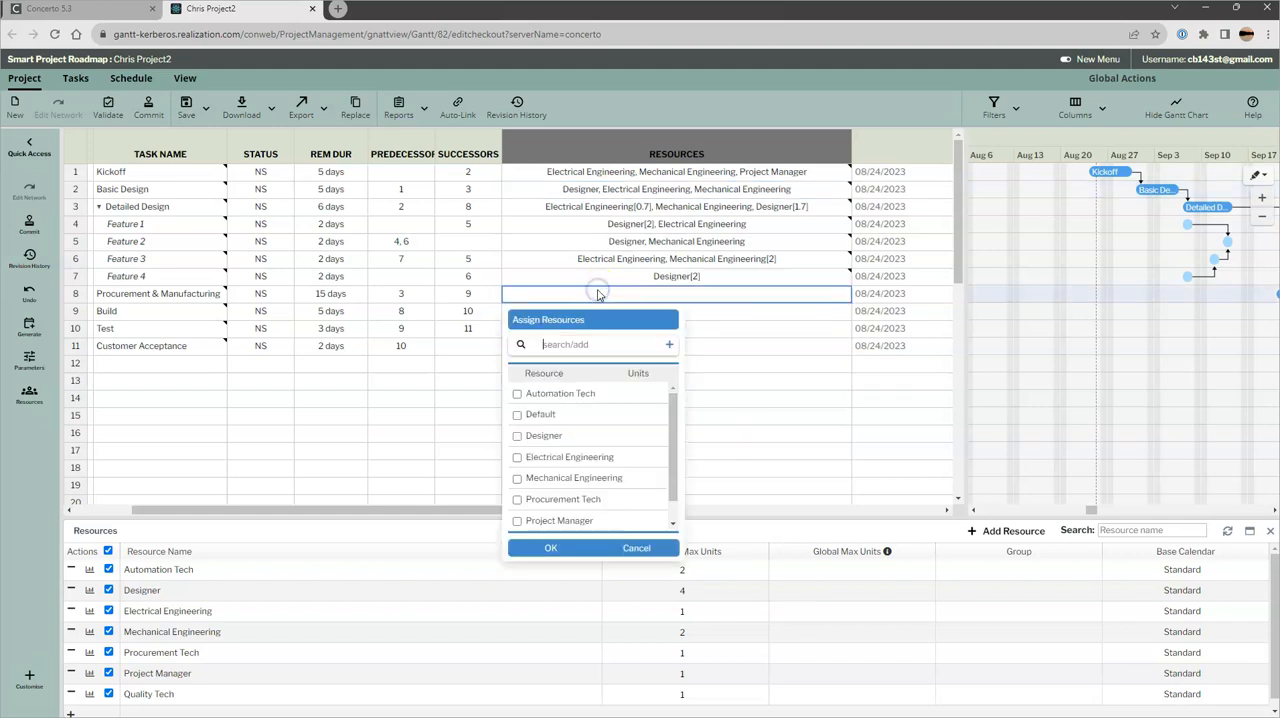
{"action": "left_click", "coordinate": [517, 499]}
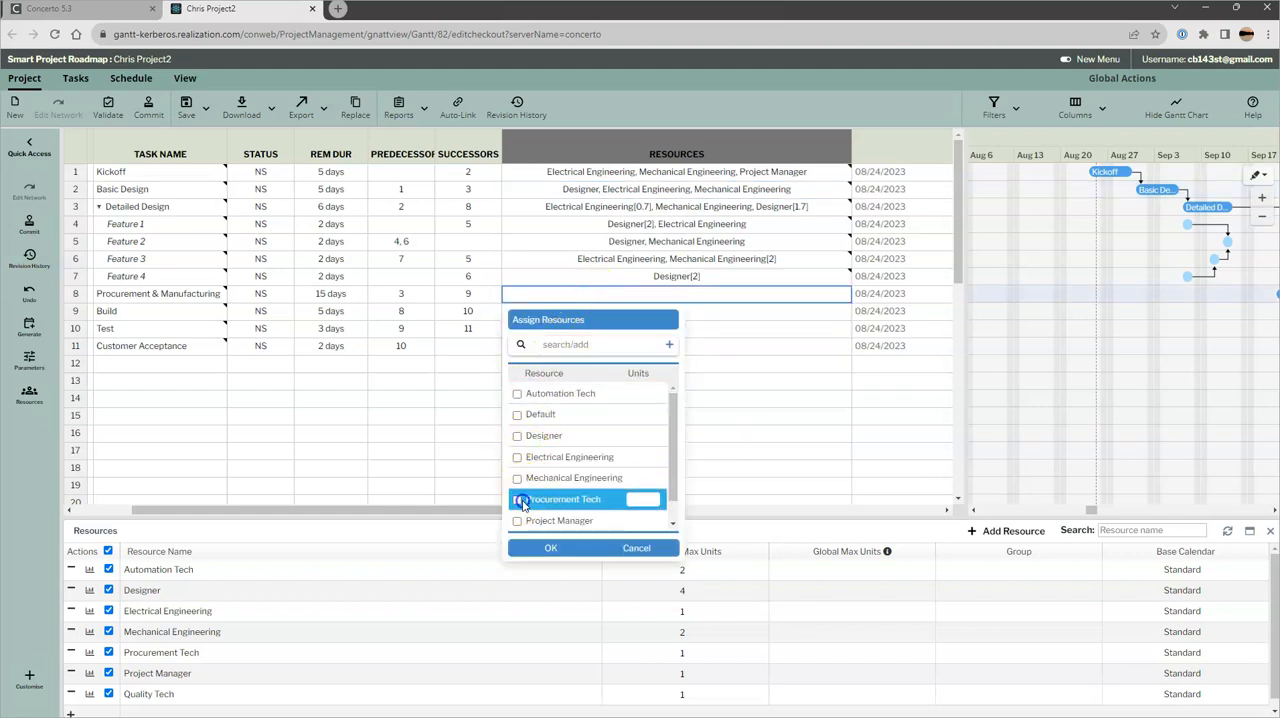
{"action": "left_click", "coordinate": [517, 521]}
{"action": "left_click", "coordinate": [542, 550]}
Assign Project Manager and Quality Tech to the Build task
{"action": "left_click", "coordinate": [572, 314]}
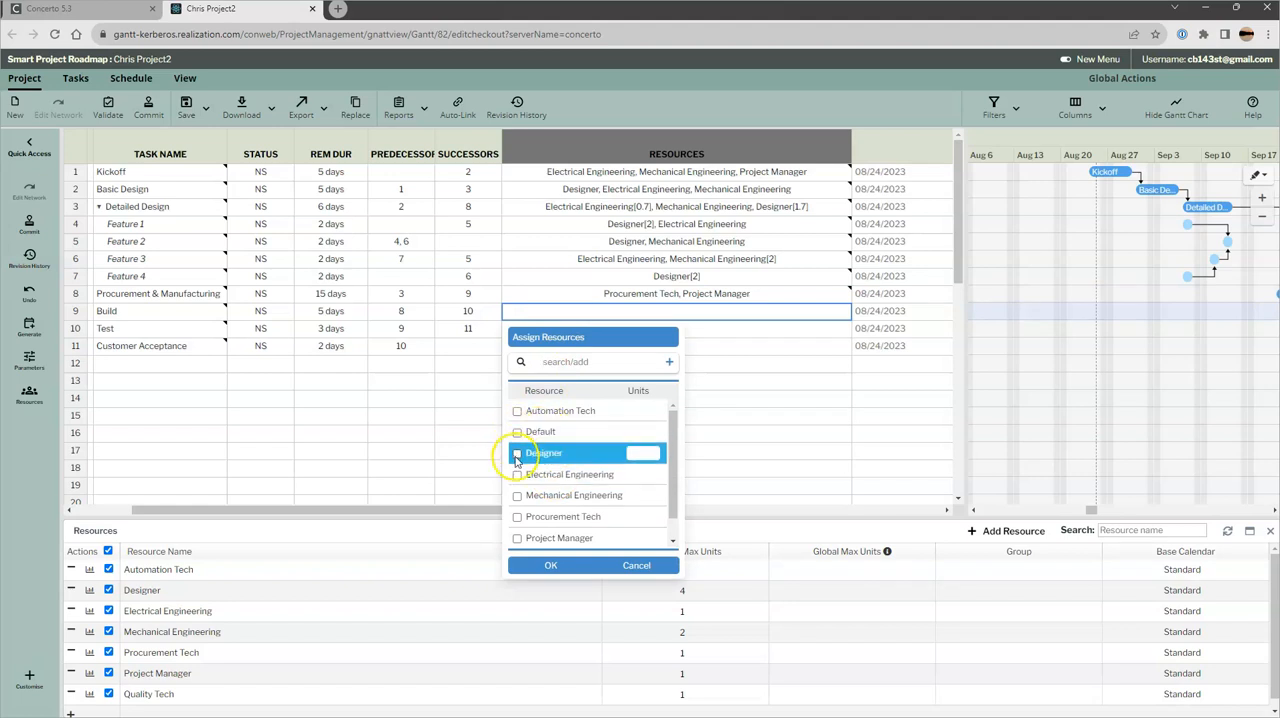
{"action": "left_click", "coordinate": [517, 540]}
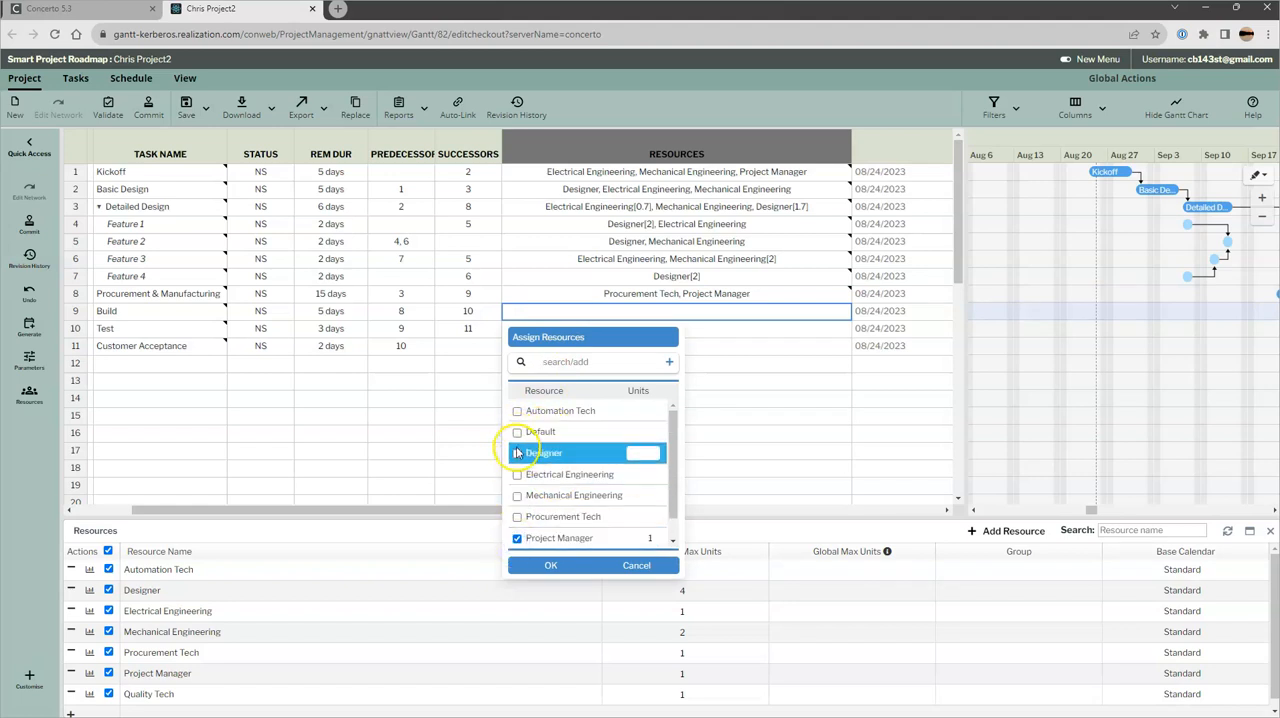
{"action": "scroll", "coordinate": [540, 460], "scroll_direction": "down", "scroll_amount": 1}
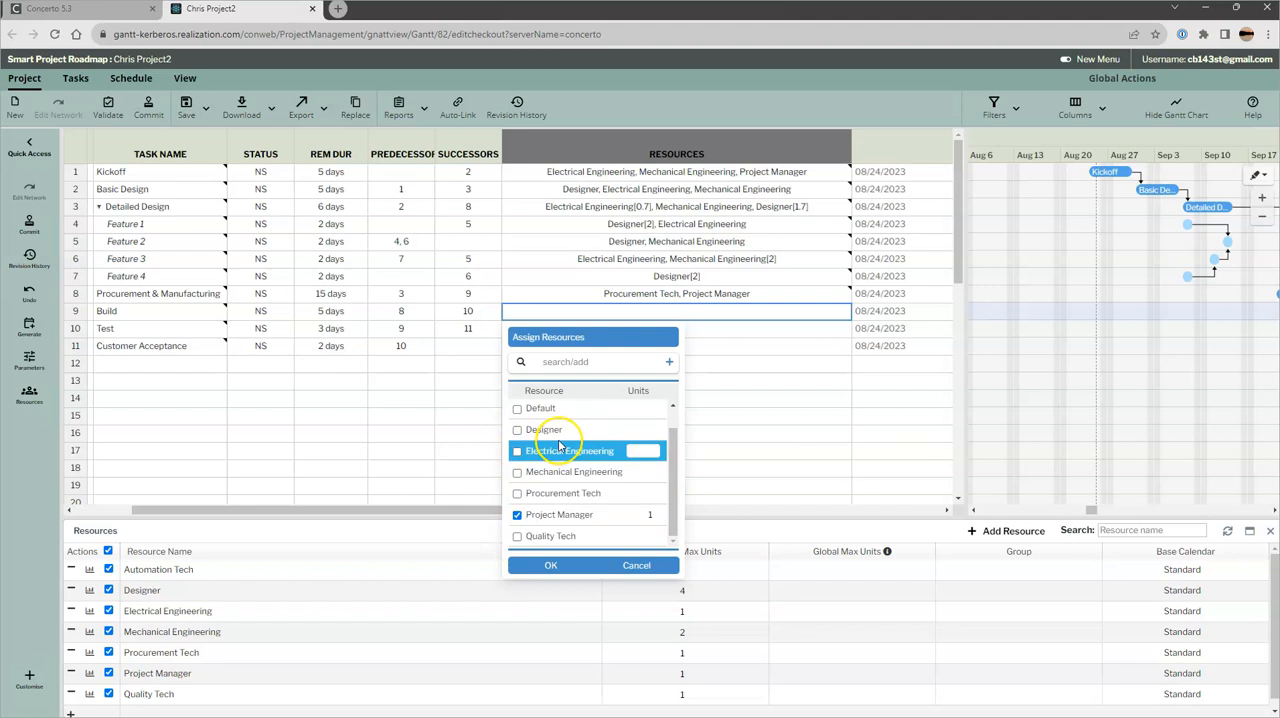
{"action": "left_click", "coordinate": [517, 537]}
{"action": "left_click", "coordinate": [556, 565]}
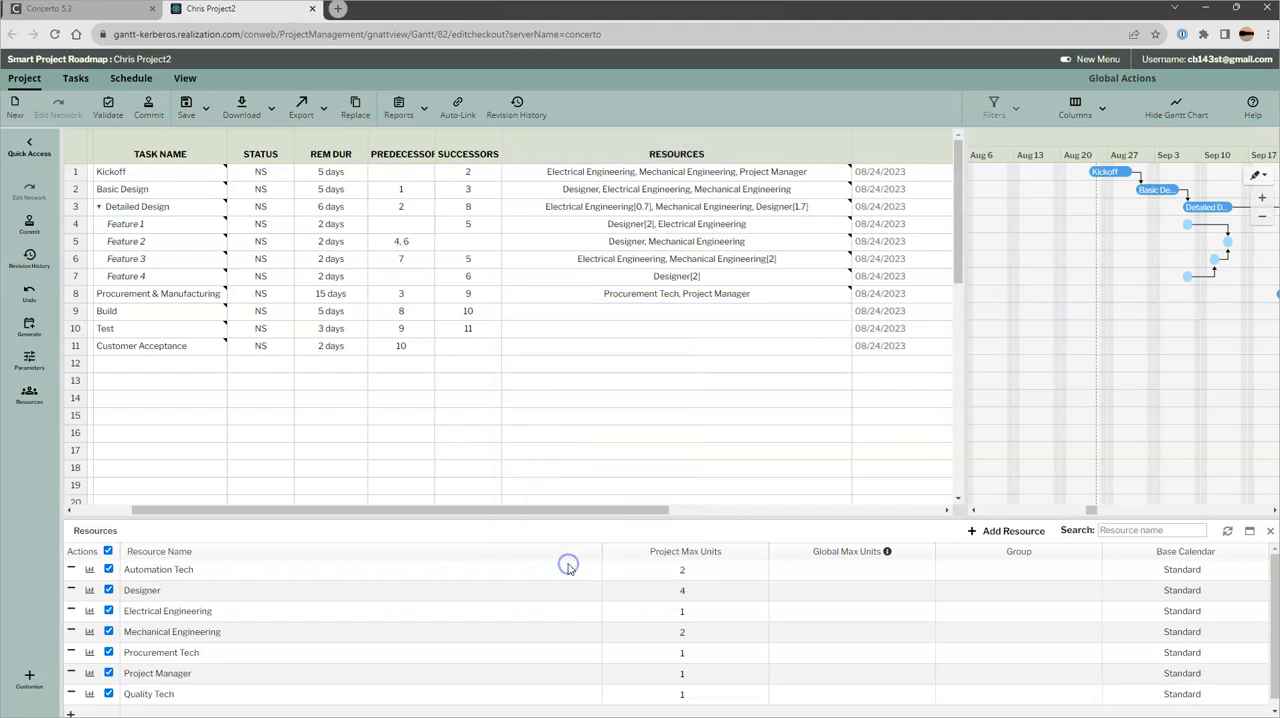
Assign Project Manager and Procurement Tech to the Test task and copy that assignment down to Customer Acceptance
{"action": "double_click", "coordinate": [651, 330]}
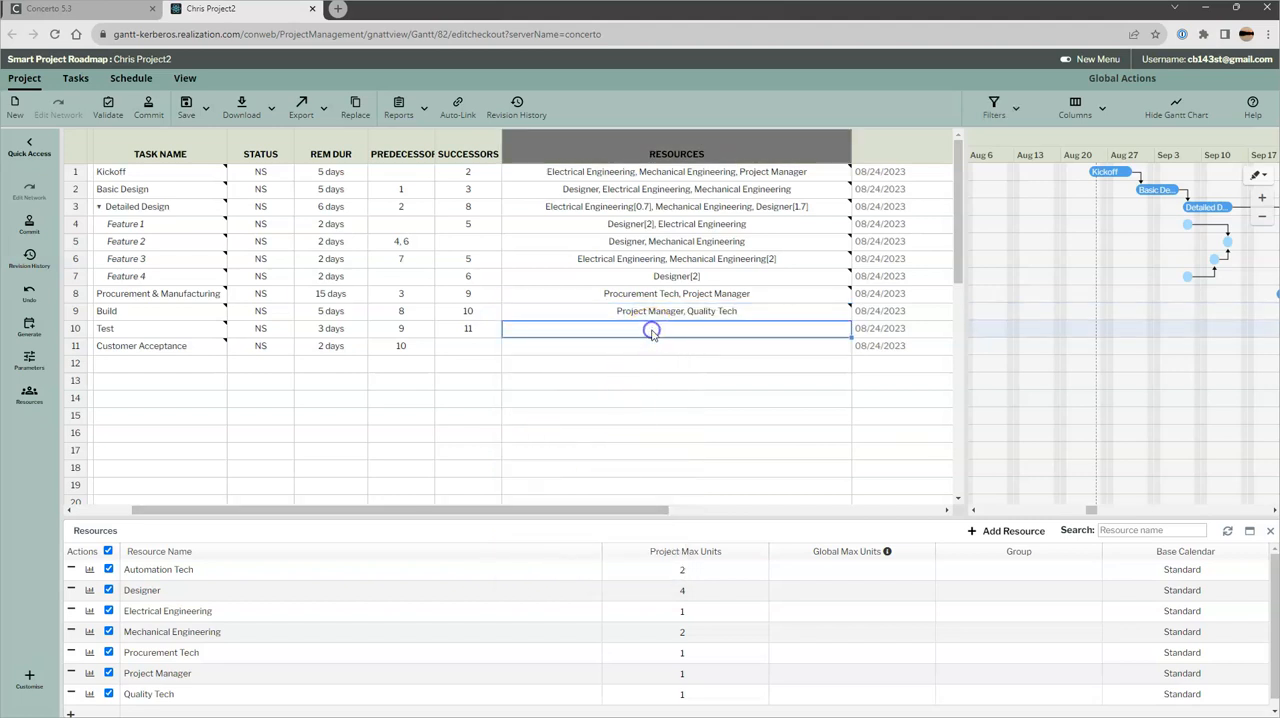
{"action": "scroll", "coordinate": [586, 450], "scroll_direction": "down", "scroll_amount": 1}
{"action": "left_click", "coordinate": [517, 532]}
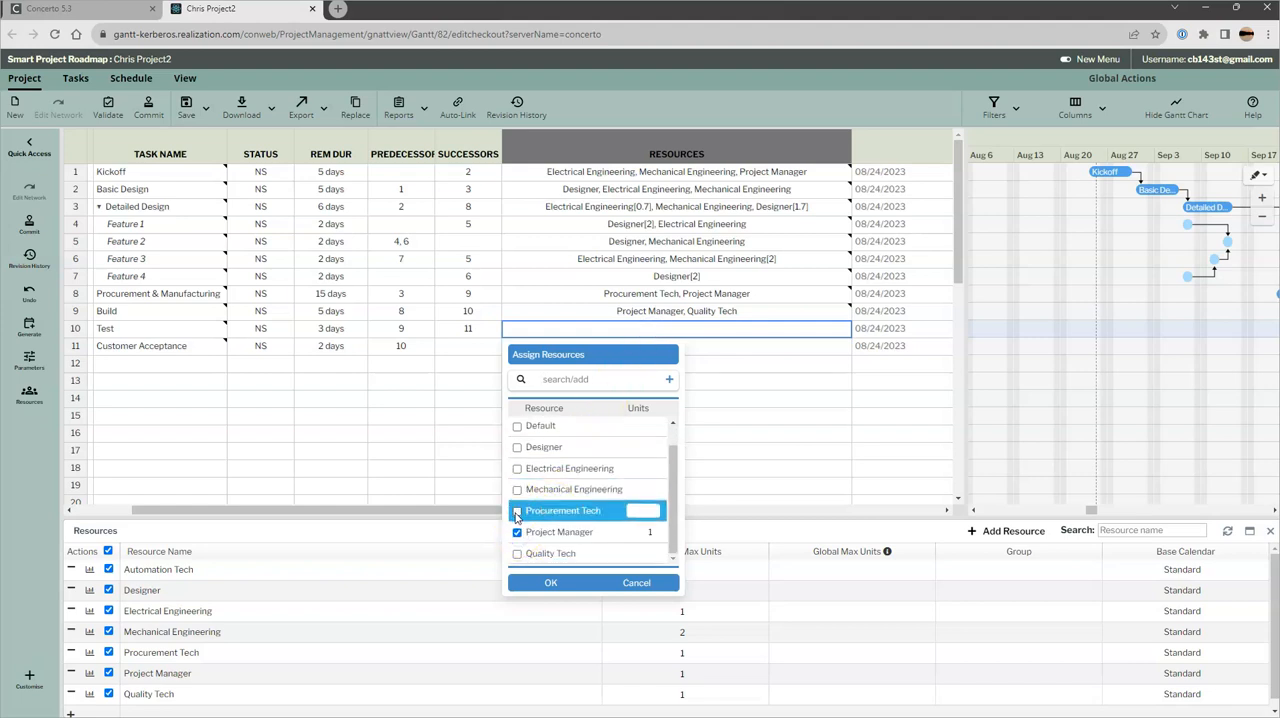
{"action": "left_click", "coordinate": [517, 512]}
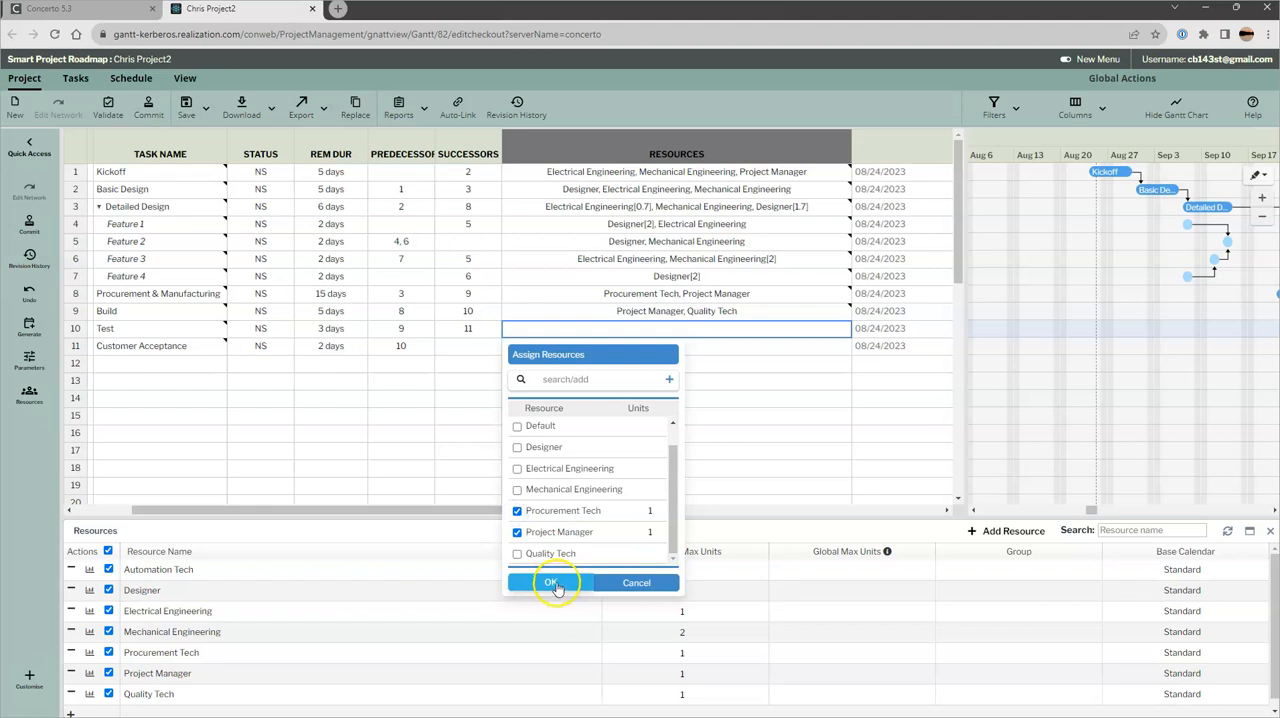
{"action": "left_click", "coordinate": [550, 582]}
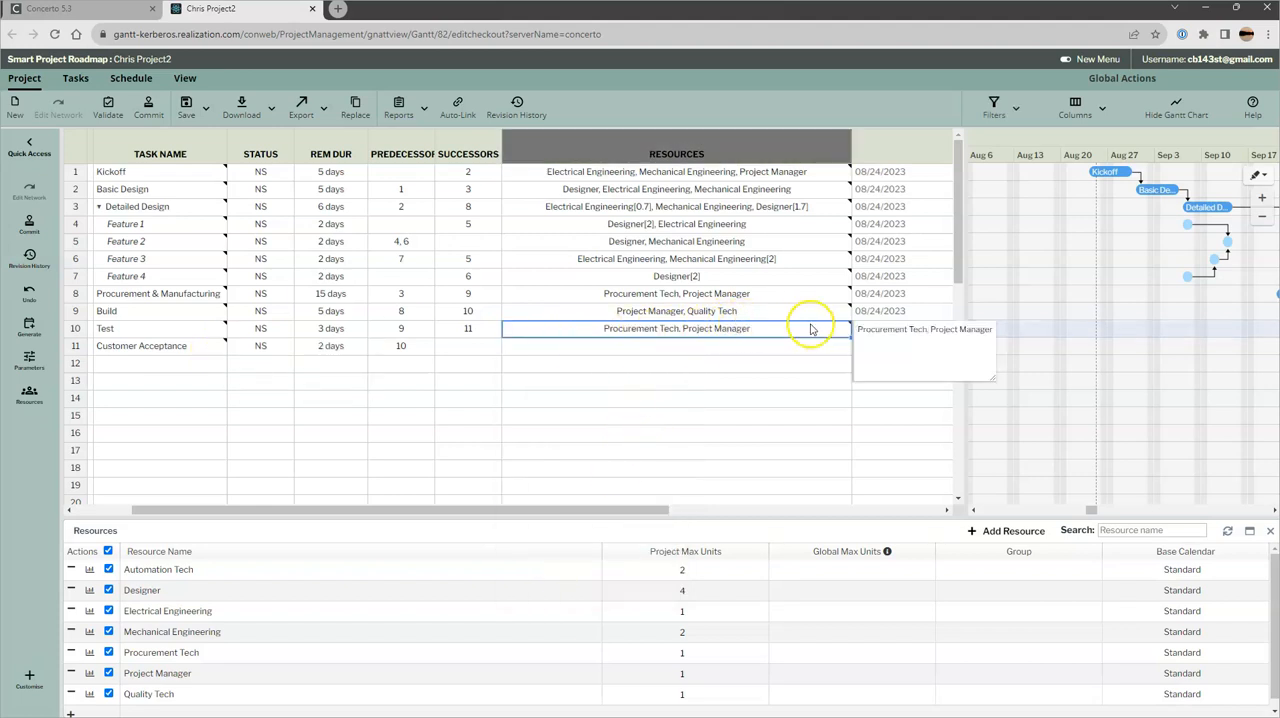
{"action": "left_click_drag", "start_coordinate": [850, 340], "coordinate": [849, 352]}
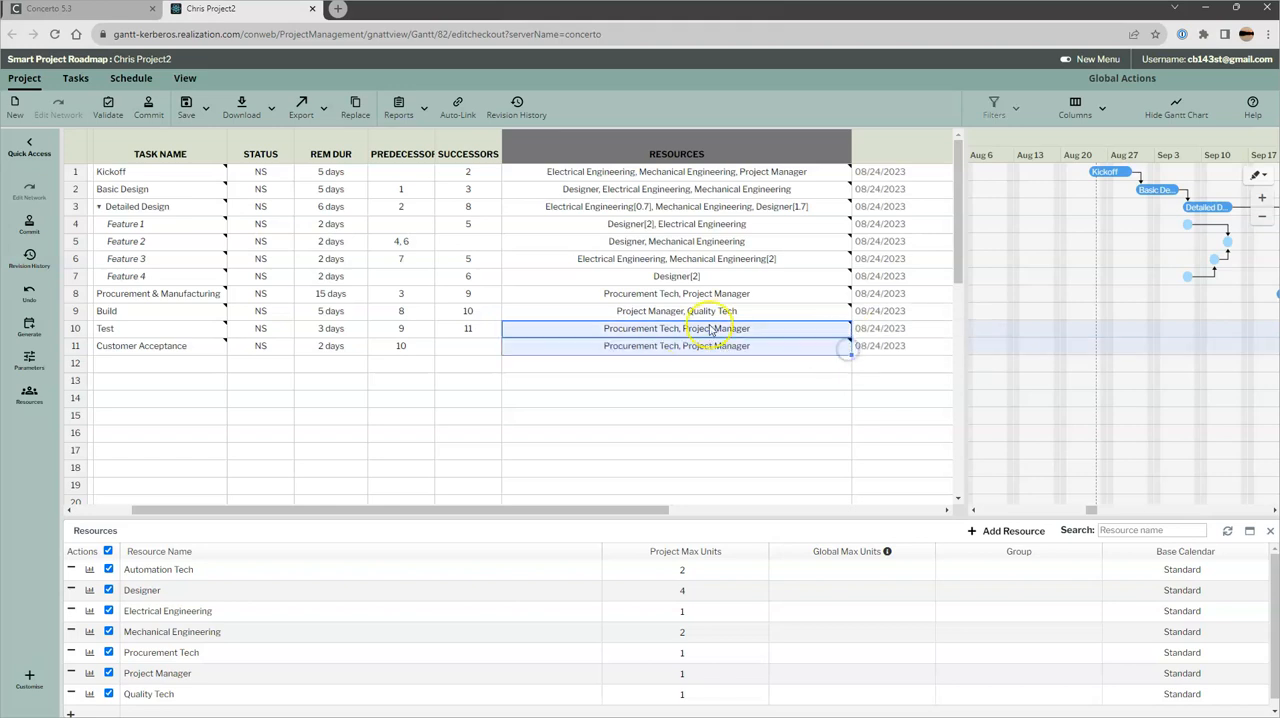
Replace Procurement Tech with Automation Tech in the Test task's resources, keeping Project Manager assigned
{"action": "double_click", "coordinate": [655, 334]}
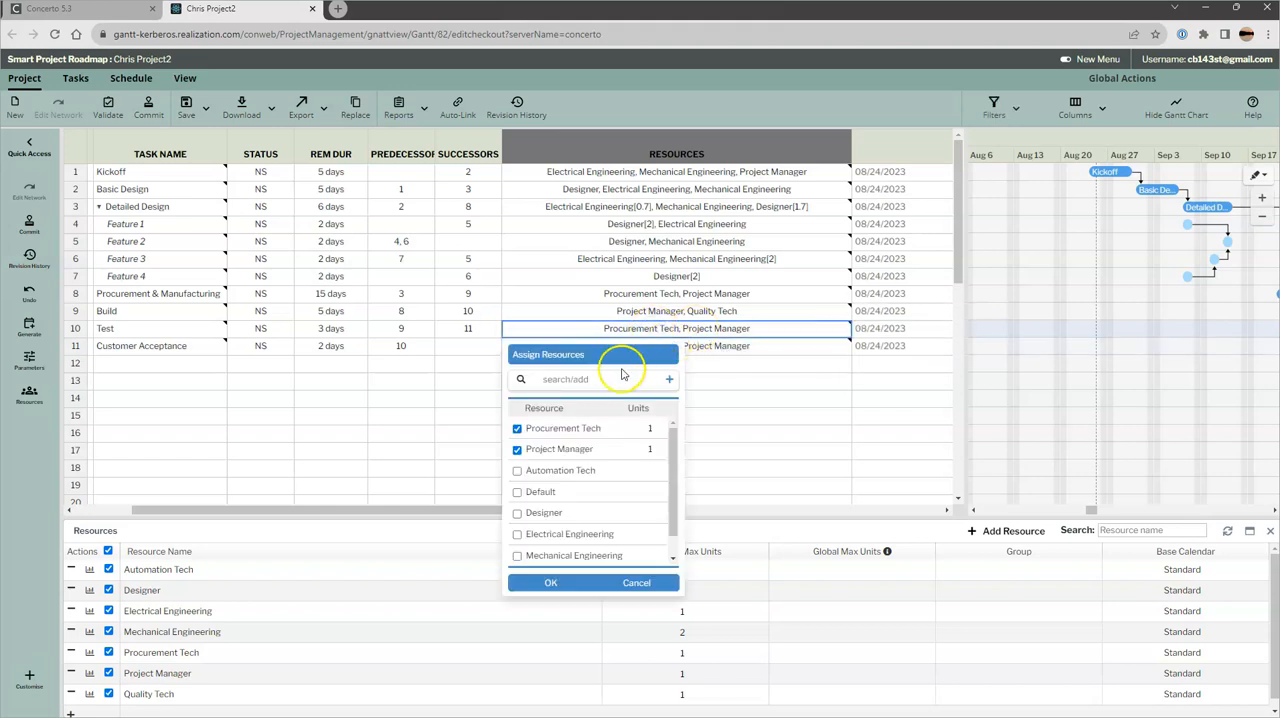
{"action": "left_click", "coordinate": [516, 429]}
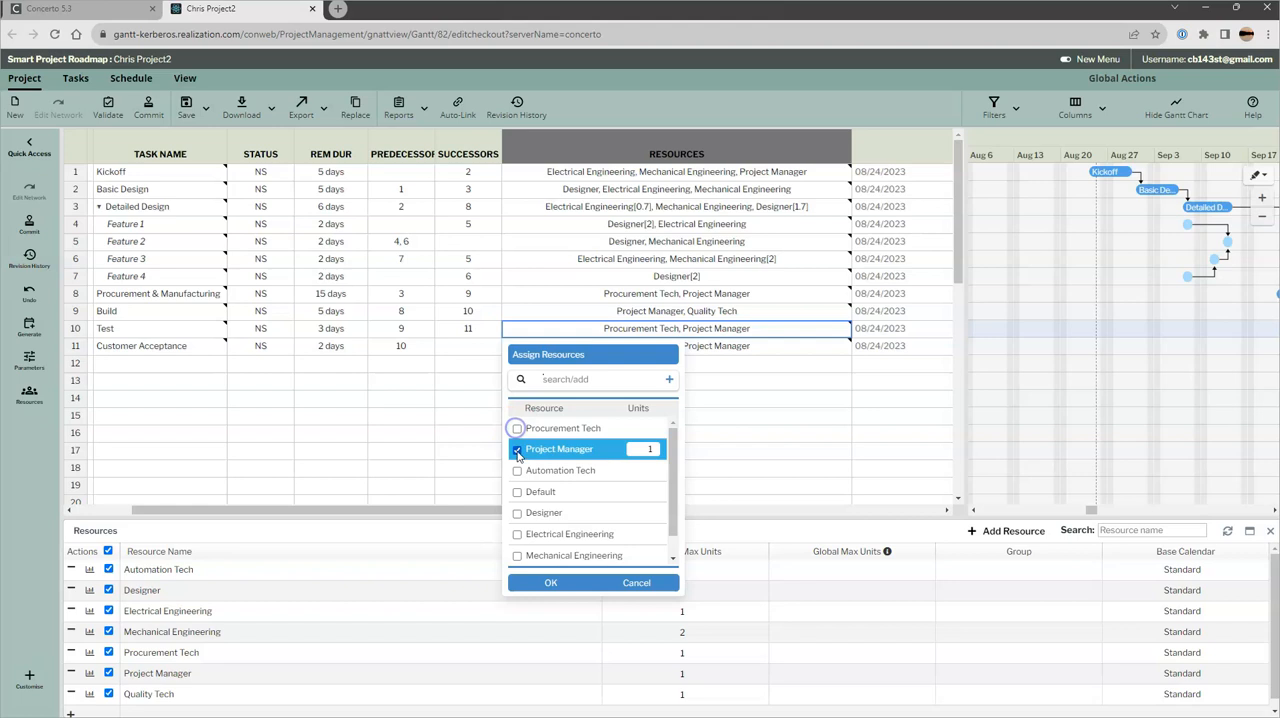
{"action": "left_click", "coordinate": [516, 472]}
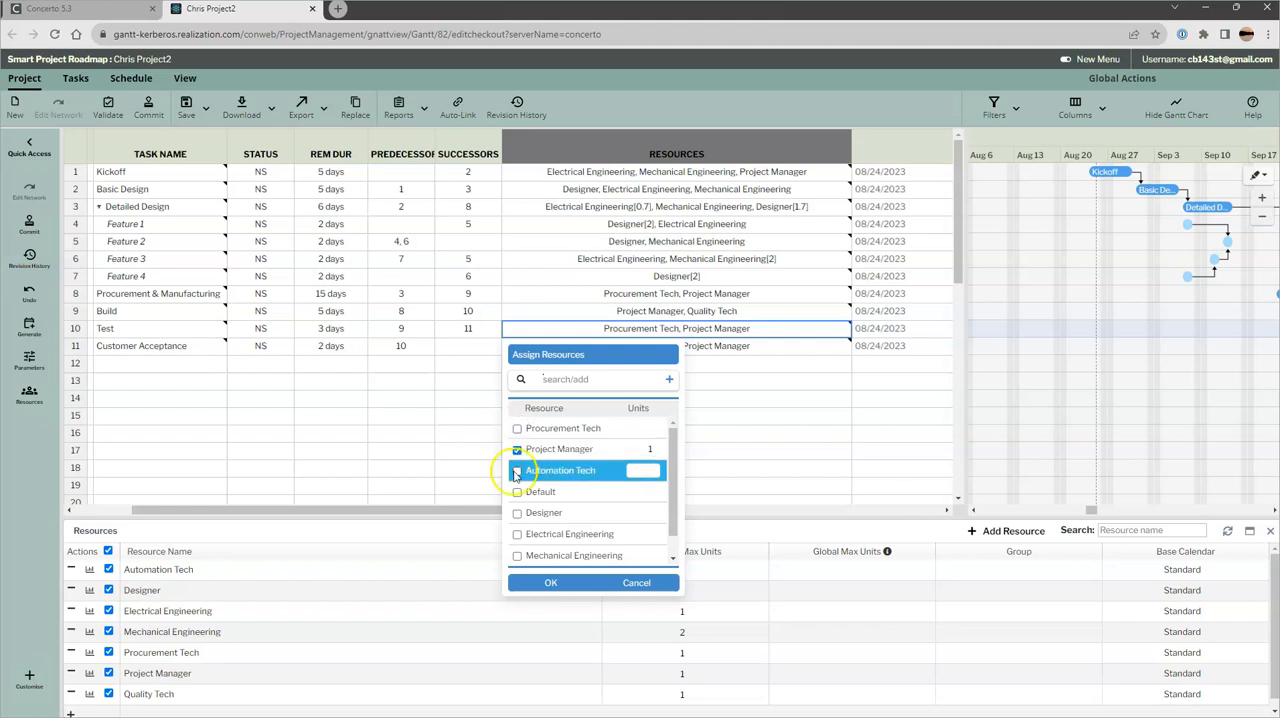
{"action": "left_click", "coordinate": [560, 583]}
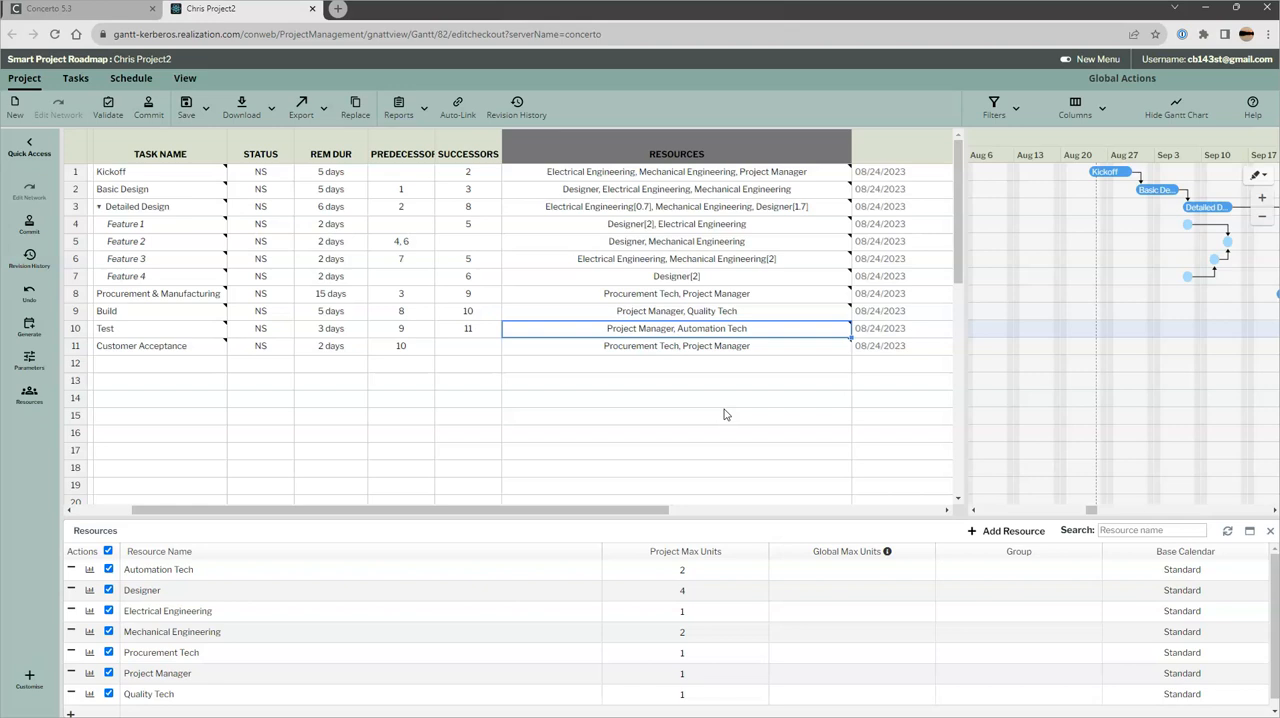
In the project parameters, turn off Apply Buffers, enable Rollup Resources, review the advanced scheduling settings and submit
{"action": "left_click", "coordinate": [133, 79]}
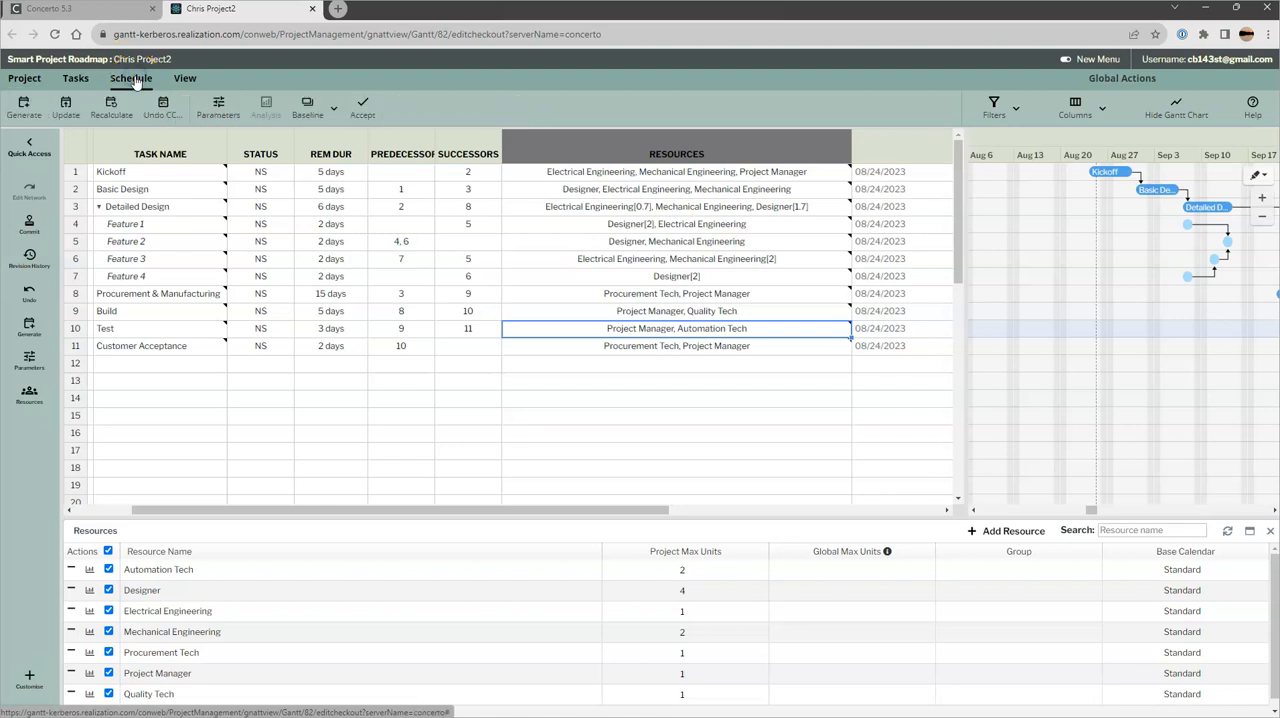
{"action": "left_click", "coordinate": [218, 106]}
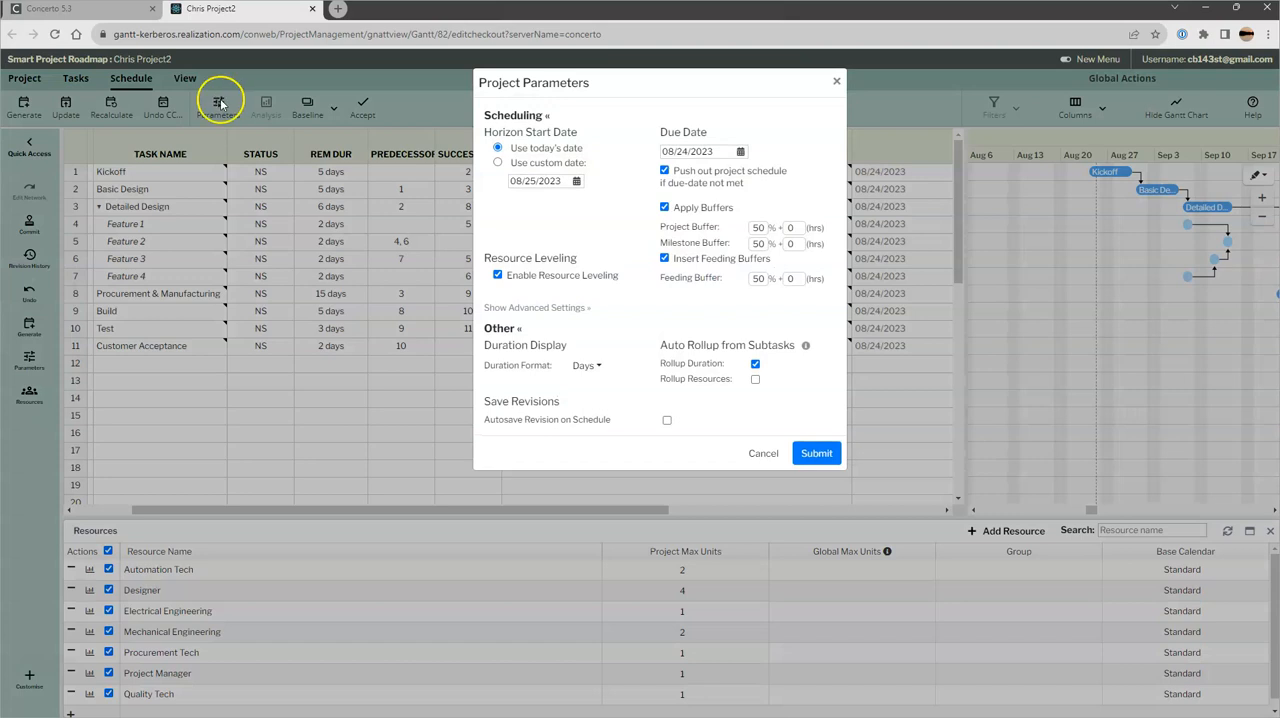
{"action": "left_click", "coordinate": [664, 207]}
{"action": "left_click", "coordinate": [755, 380]}
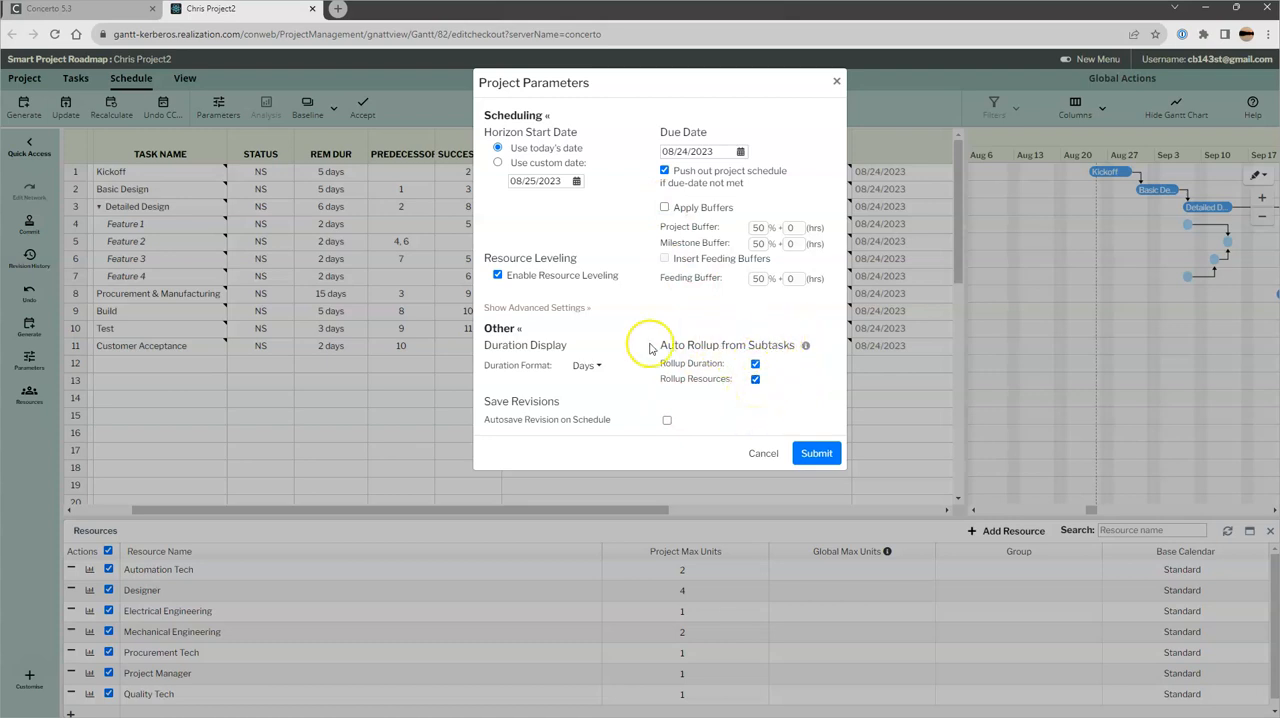
{"action": "left_click", "coordinate": [566, 310]}
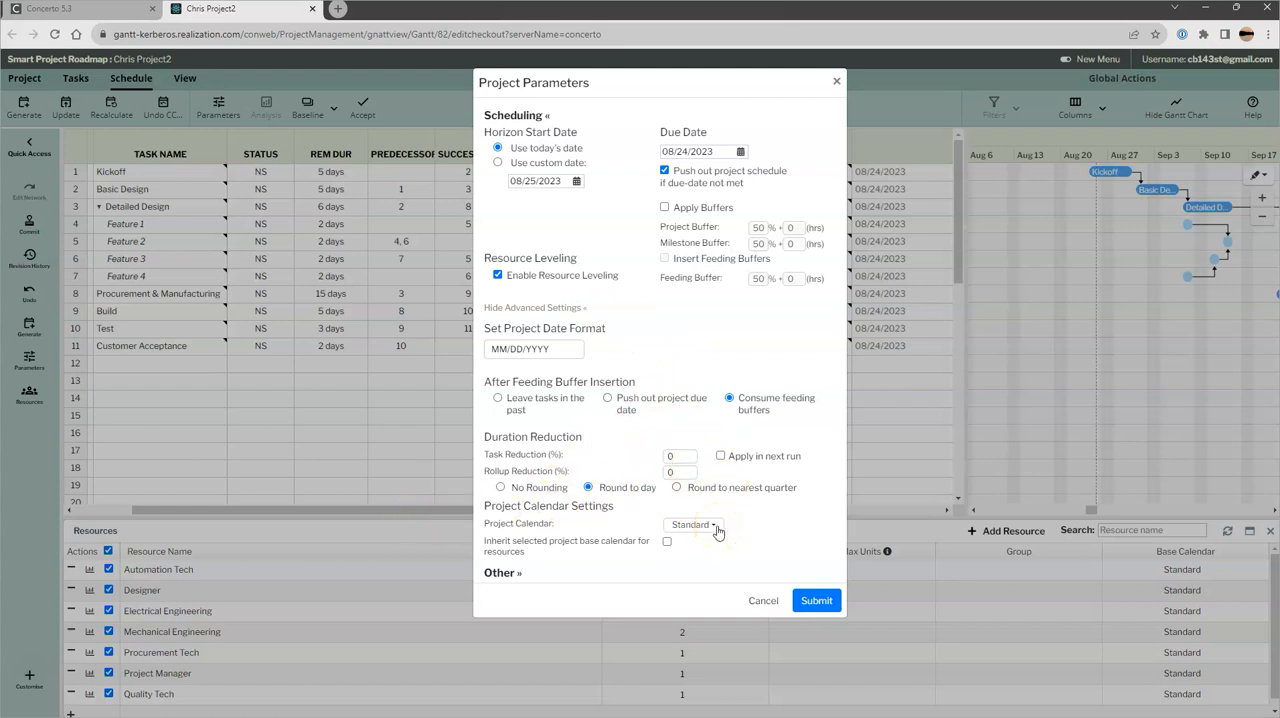
{"action": "left_click", "coordinate": [816, 601]}
{"action": "left_click", "coordinate": [815, 602]}
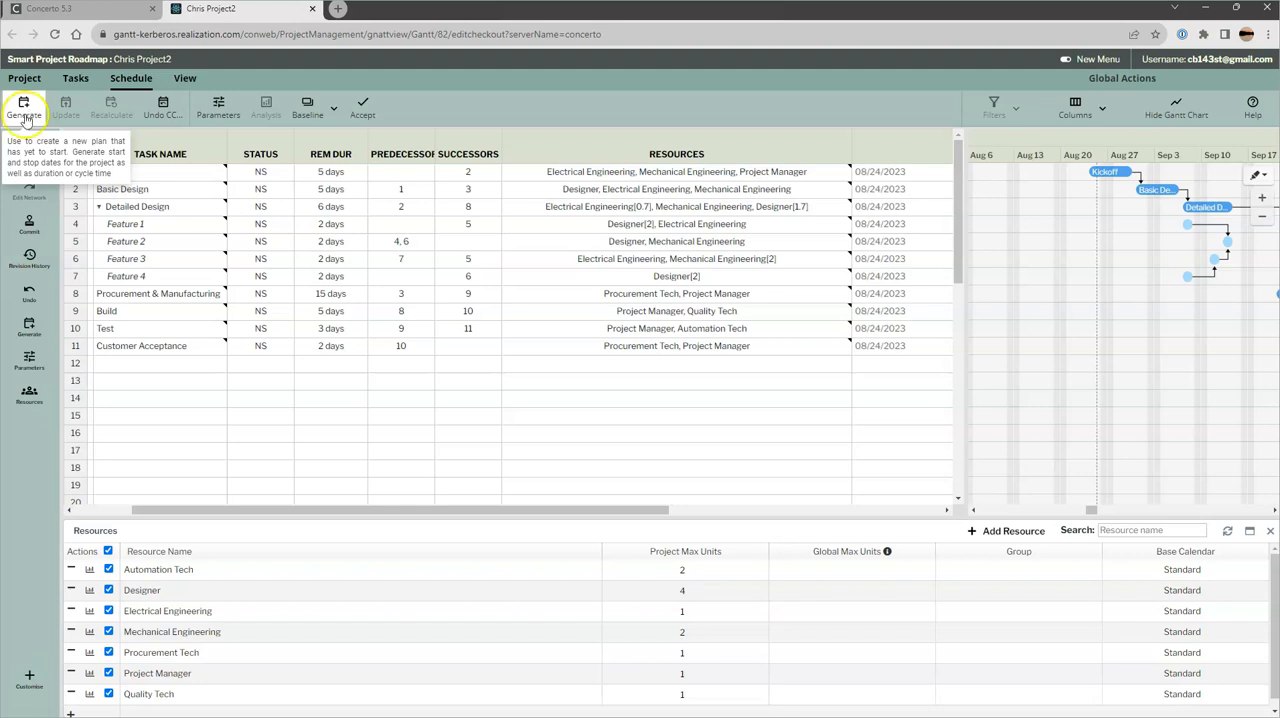
Generate the project schedule, and regenerate it with all resources deselected
{"action": "left_click", "coordinate": [27, 108]}
{"action": "left_click", "coordinate": [26, 110]}
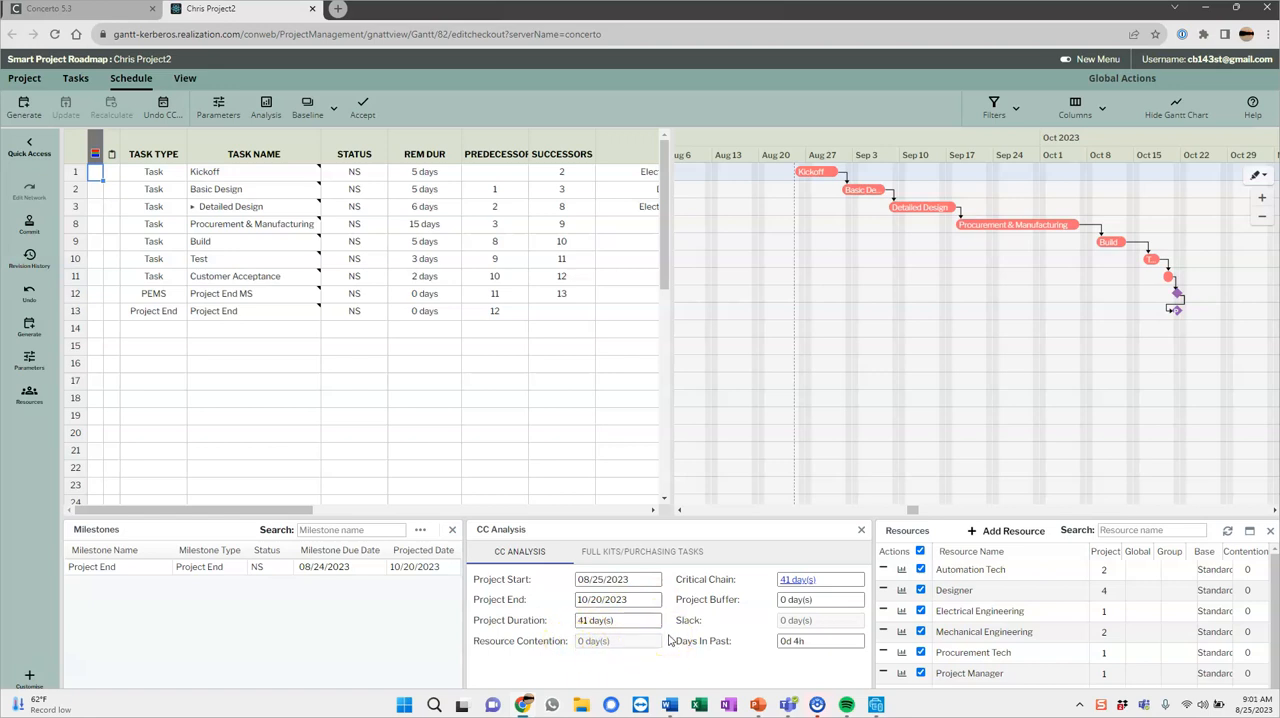
{"action": "left_click", "coordinate": [920, 551]}
{"action": "left_click", "coordinate": [28, 108]}
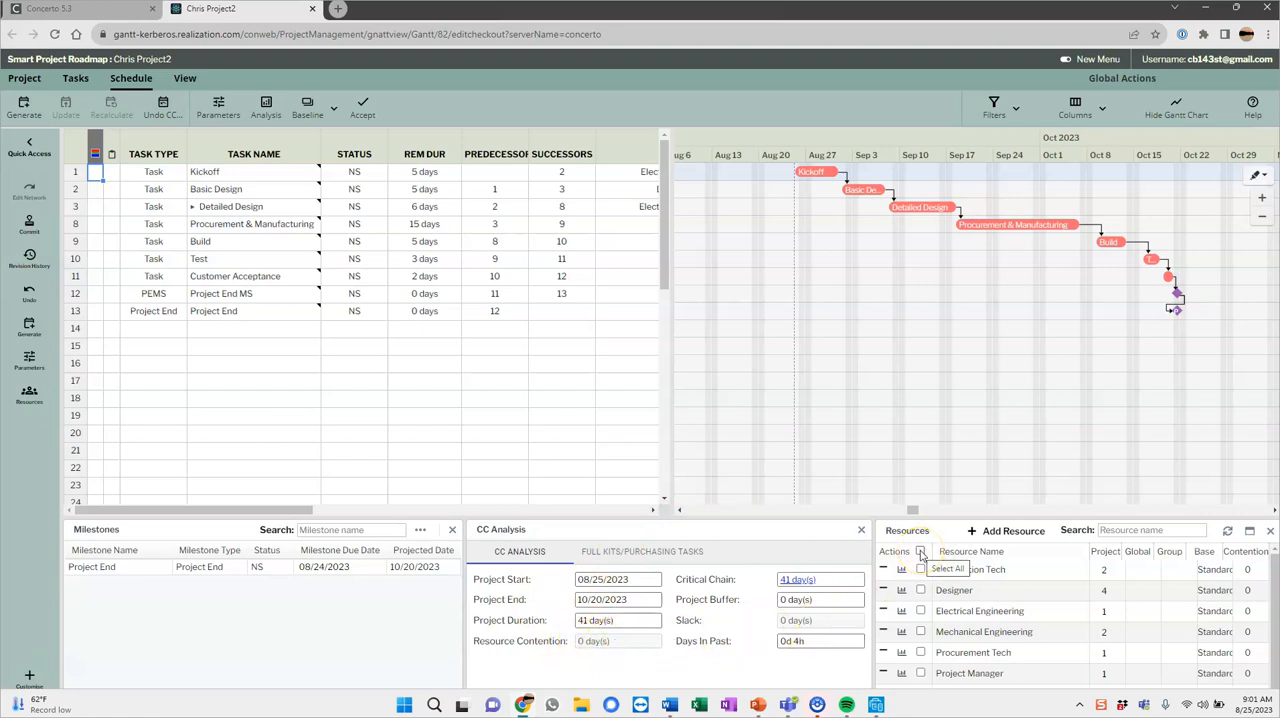
Select only Designer and Electrical Engineering in the project's resource list
{"action": "left_click", "coordinate": [893, 410]}
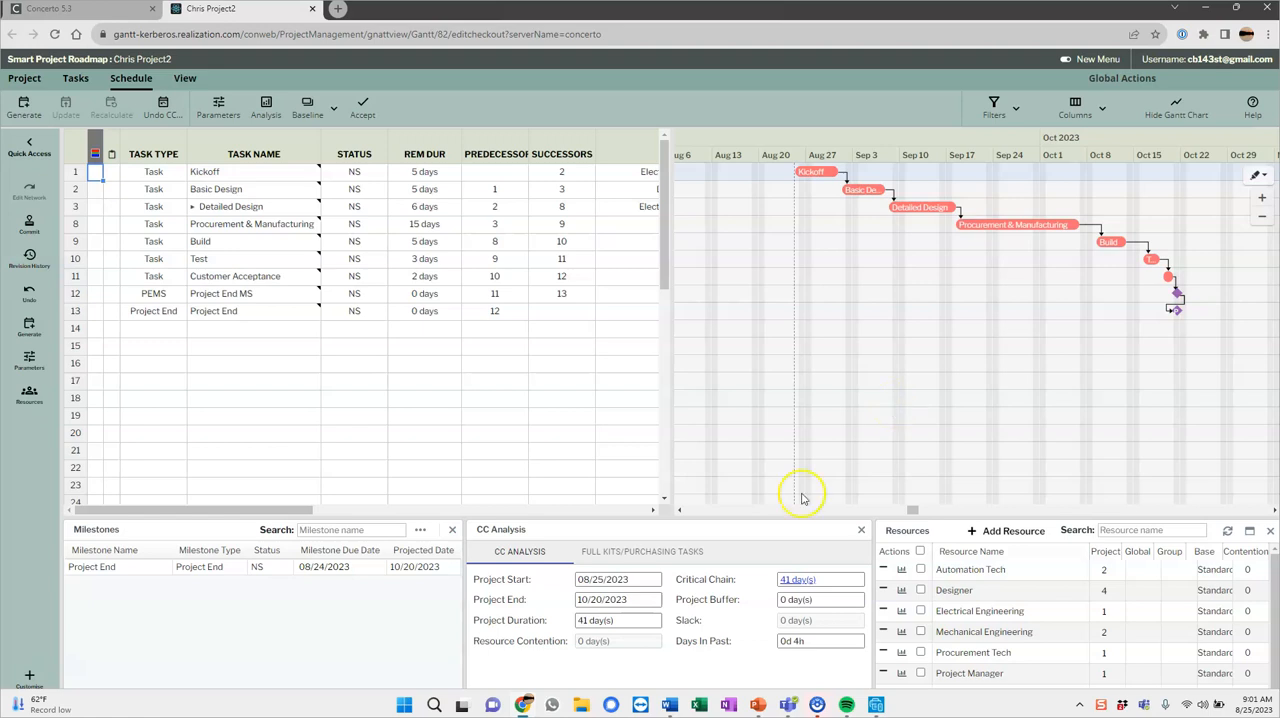
{"action": "left_click", "coordinate": [921, 553]}
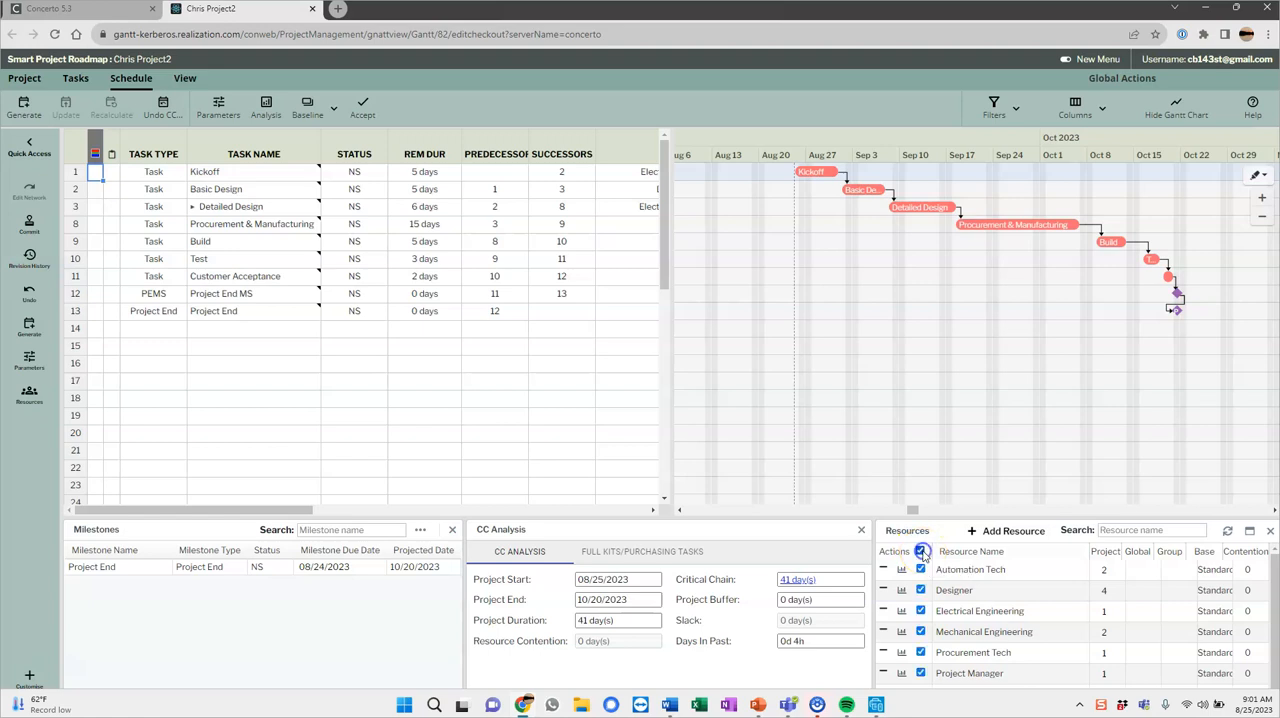
{"action": "left_click", "coordinate": [921, 552]}
{"action": "left_click", "coordinate": [920, 590]}
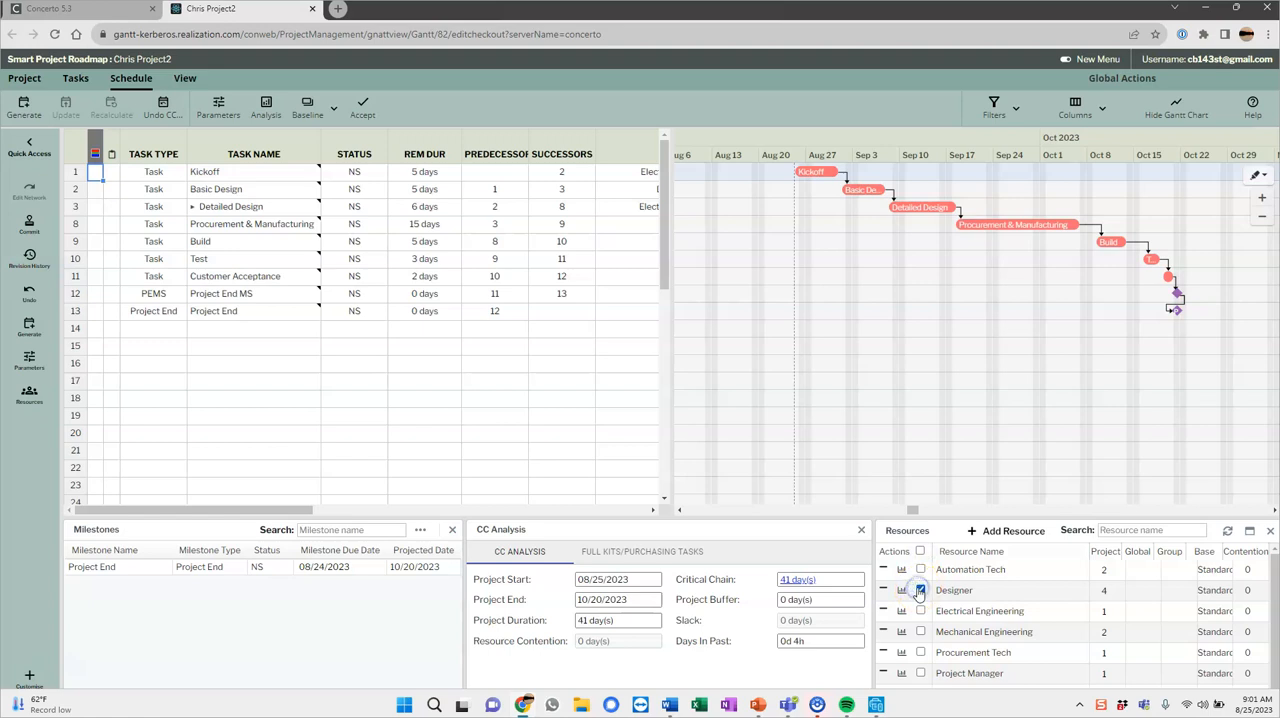
{"action": "left_click", "coordinate": [920, 611]}
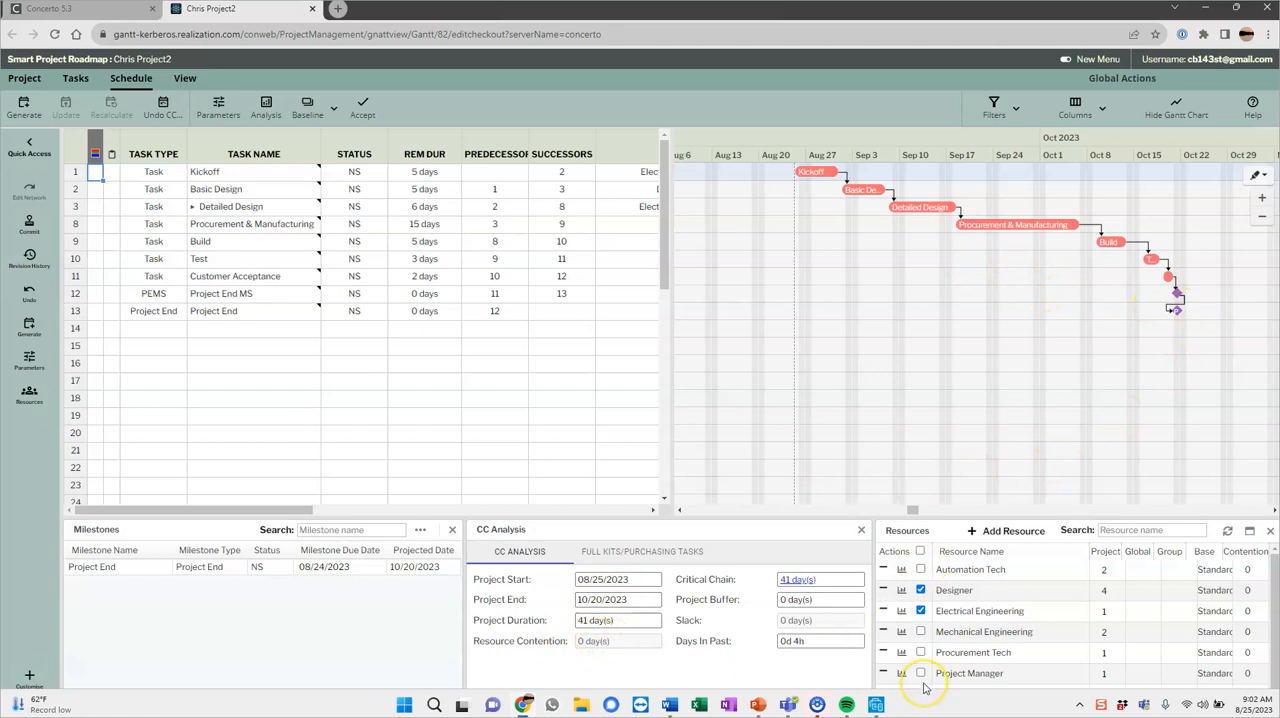
Open the load chart for Electrical Engineering and display its maximum capacity to inspect the weekly load
{"action": "left_click", "coordinate": [900, 611]}
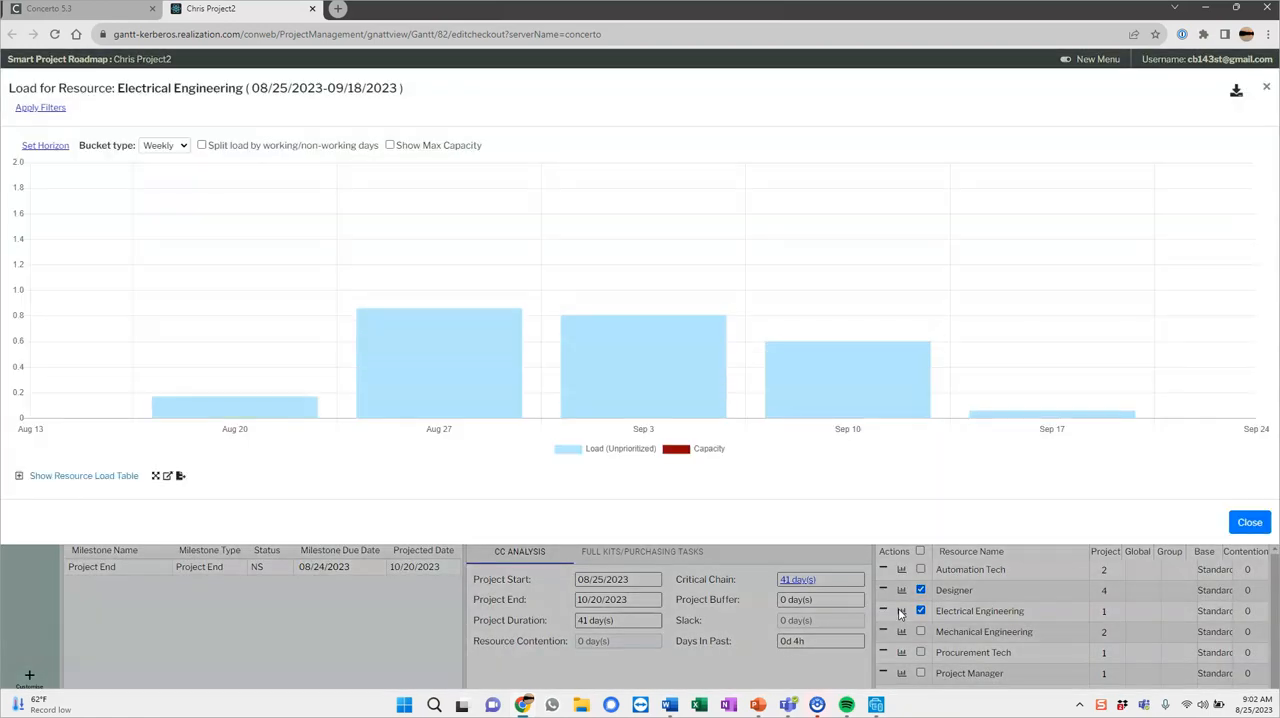
{"action": "mouse_move", "coordinate": [653, 325]}
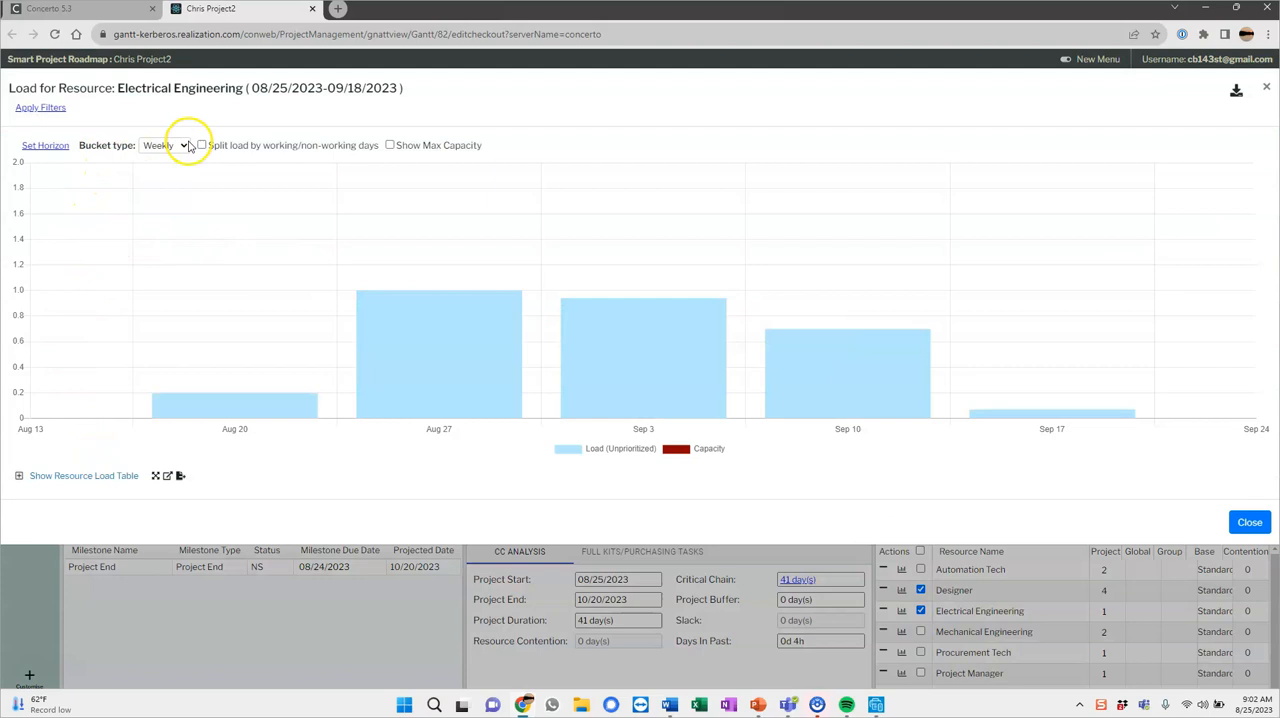
{"action": "left_click", "coordinate": [390, 145]}
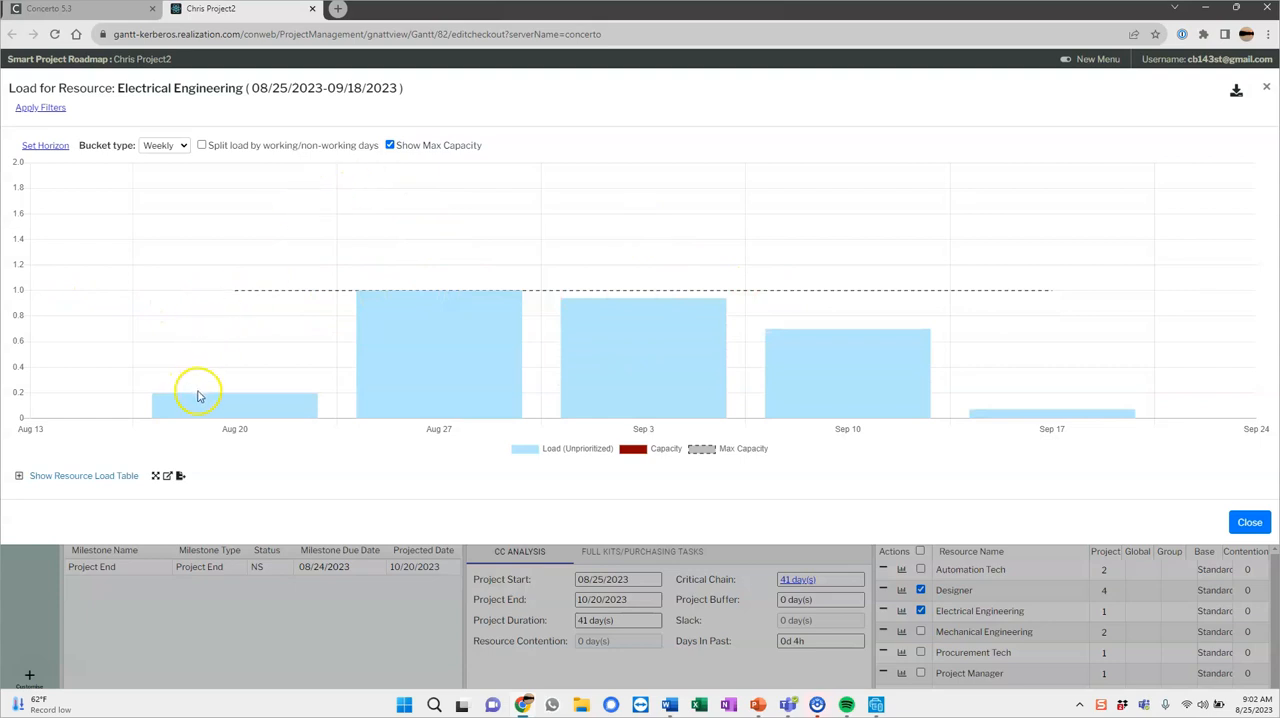
{"action": "mouse_move", "coordinate": [432, 360]}
{"action": "mouse_move", "coordinate": [641, 355]}
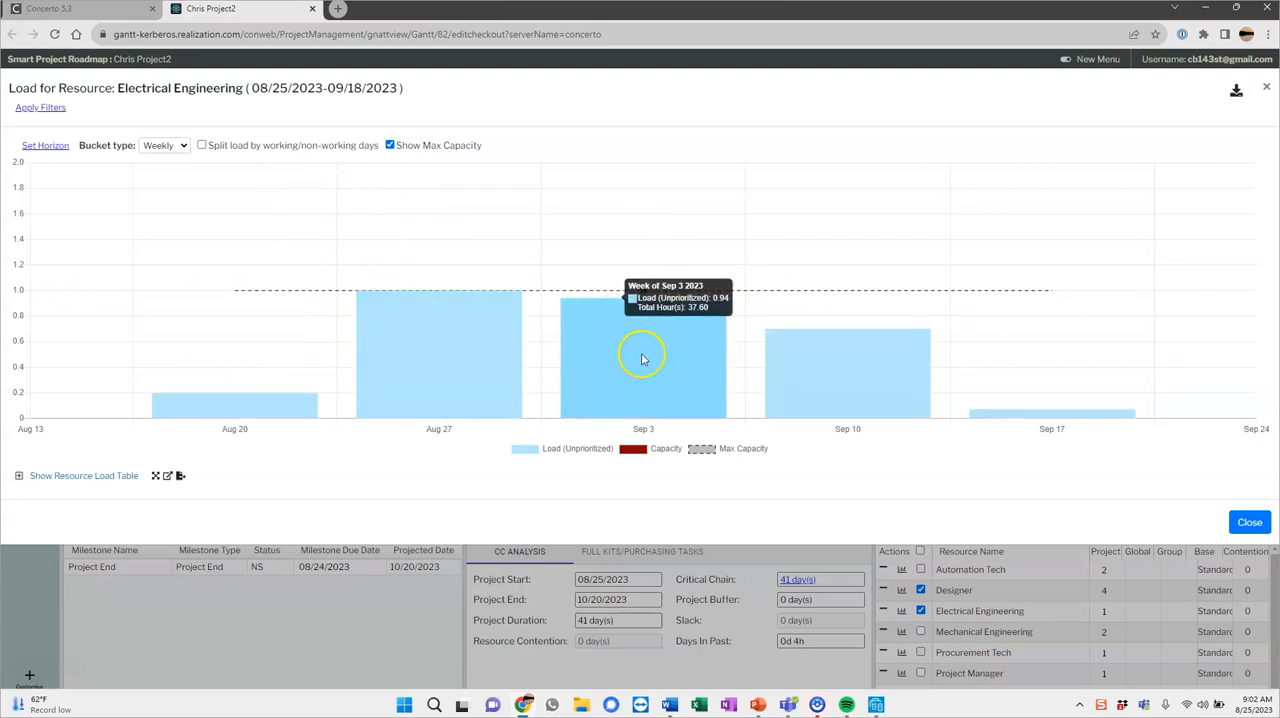
Compare the Electrical Engineering load in Daily and Weekly buckets, finishing on the Weekly view
{"action": "left_click", "coordinate": [180, 145]}
{"action": "left_click", "coordinate": [170, 161]}
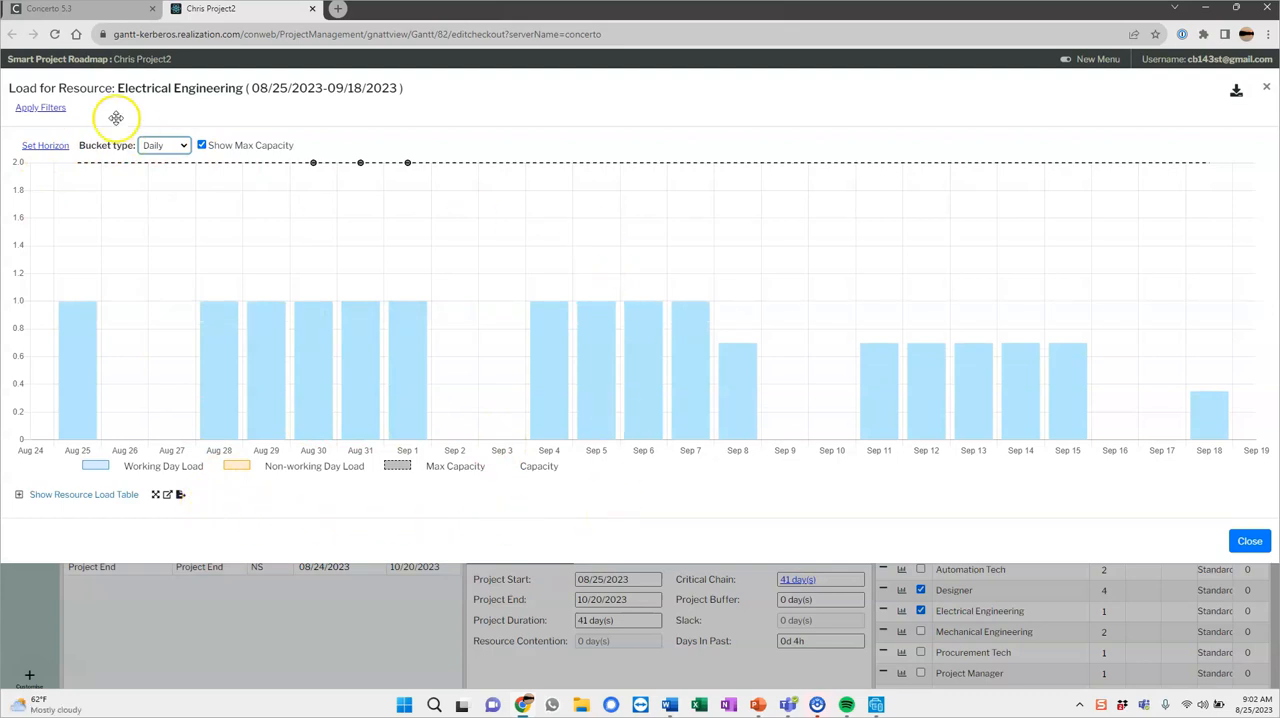
{"action": "left_click", "coordinate": [180, 145]}
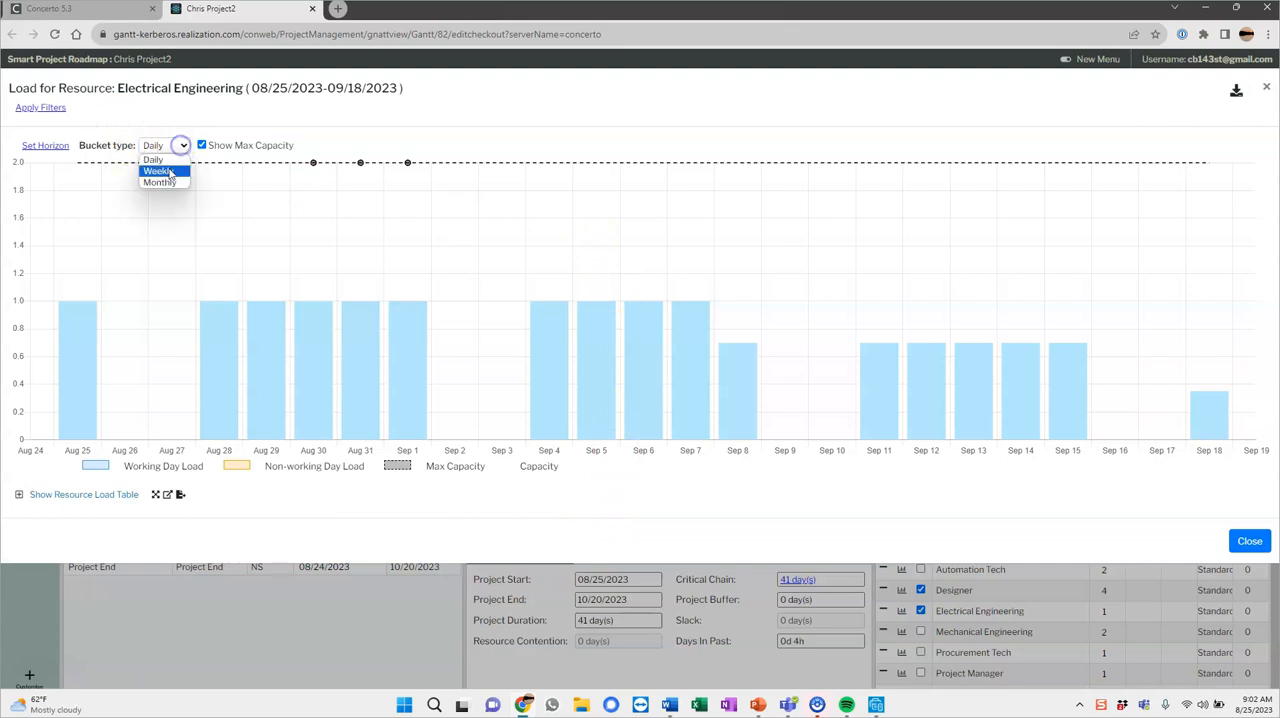
{"action": "left_click", "coordinate": [166, 172]}
{"action": "left_click", "coordinate": [177, 146]}
{"action": "left_click", "coordinate": [171, 160]}
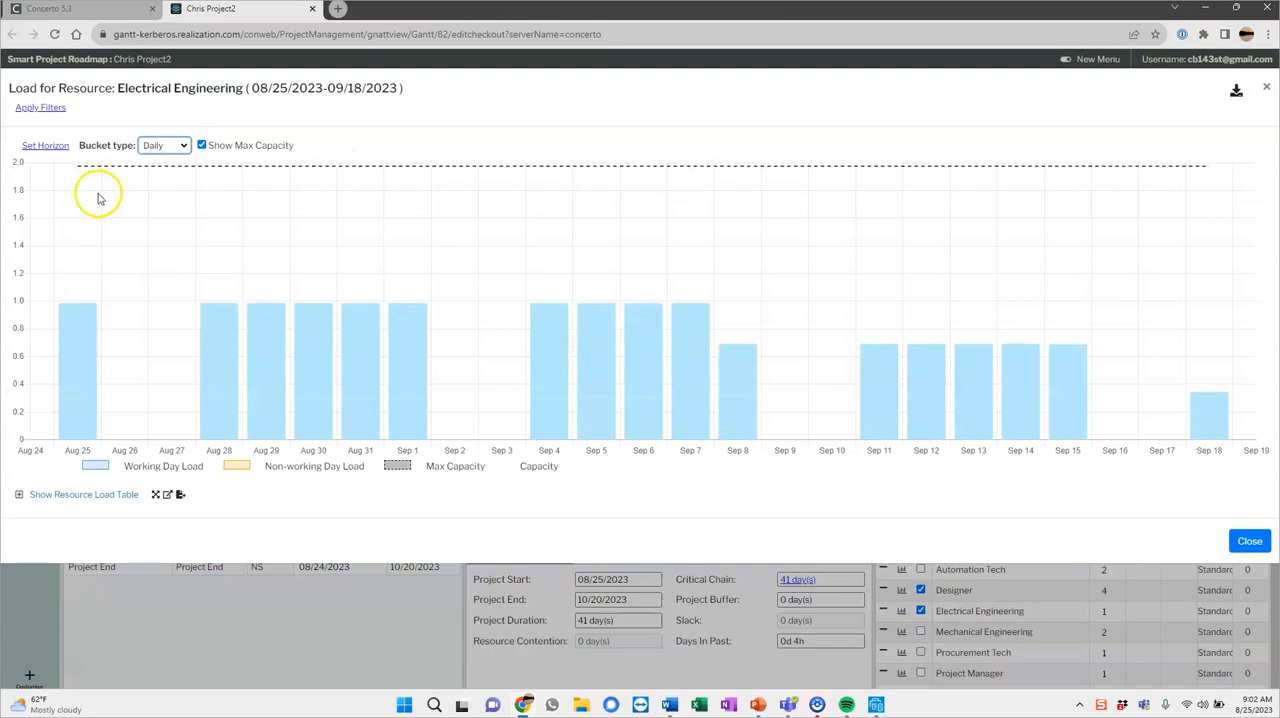
{"action": "left_click", "coordinate": [180, 146]}
{"action": "left_click", "coordinate": [172, 172]}
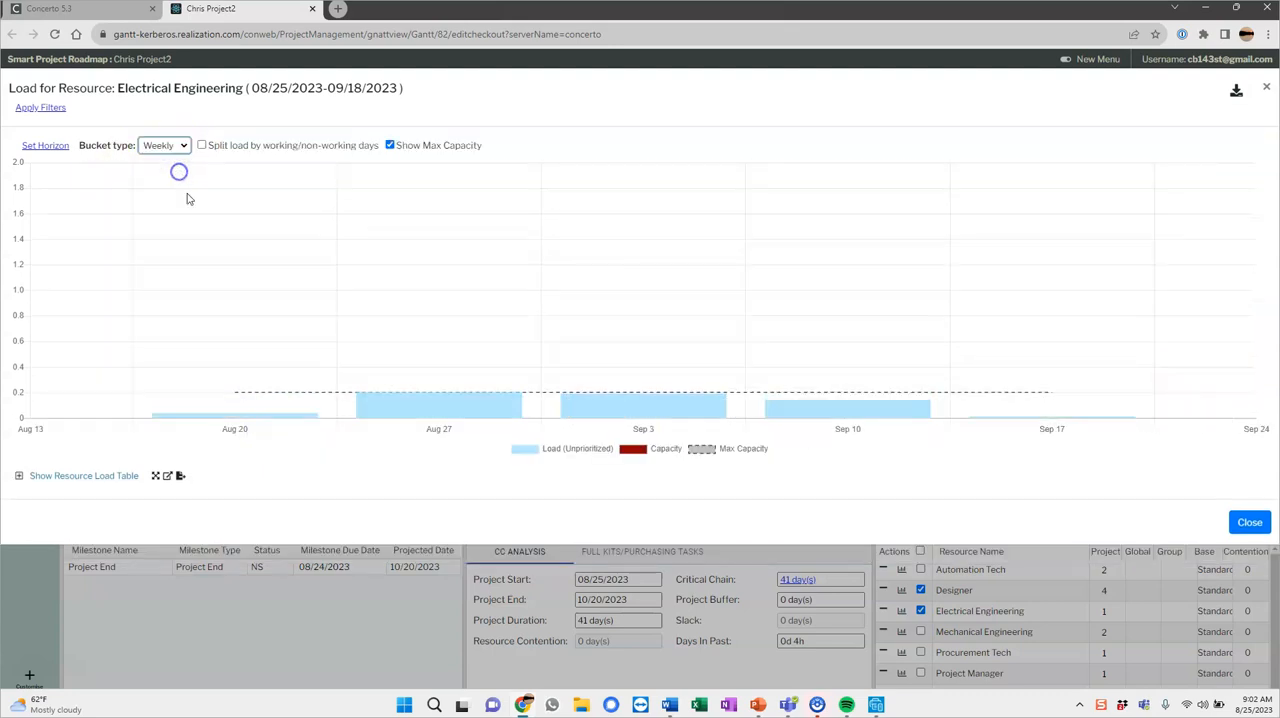